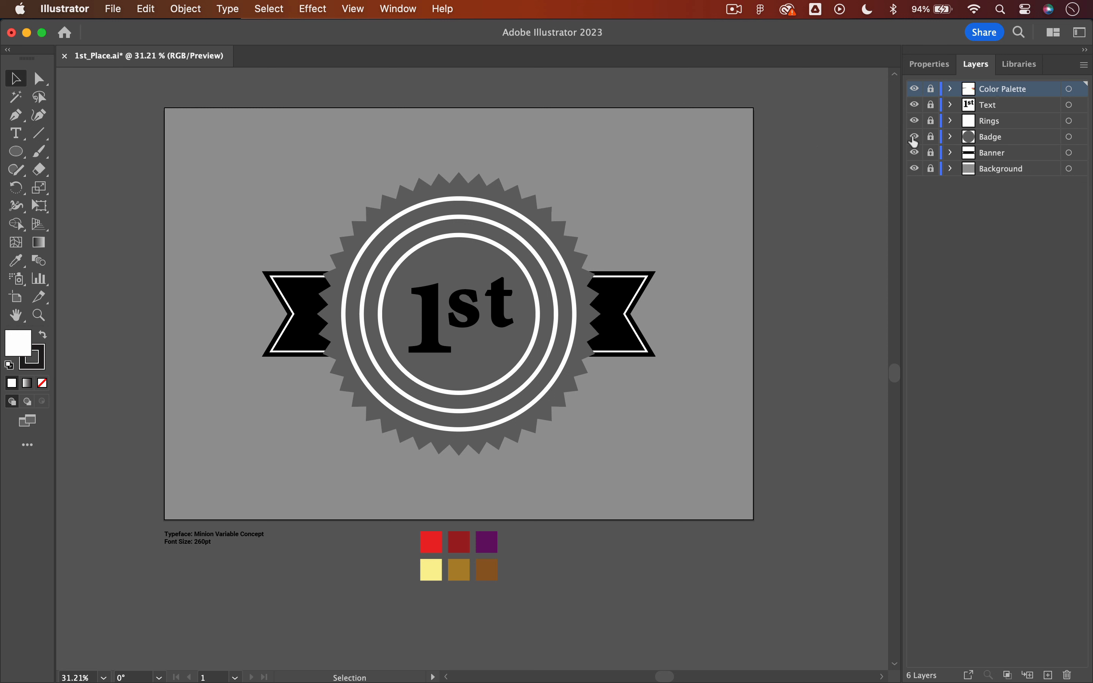
Hide the Text, Rings and Banner layers and unlock the Badge layer.
left_click(914, 104)
left_click(914, 121)
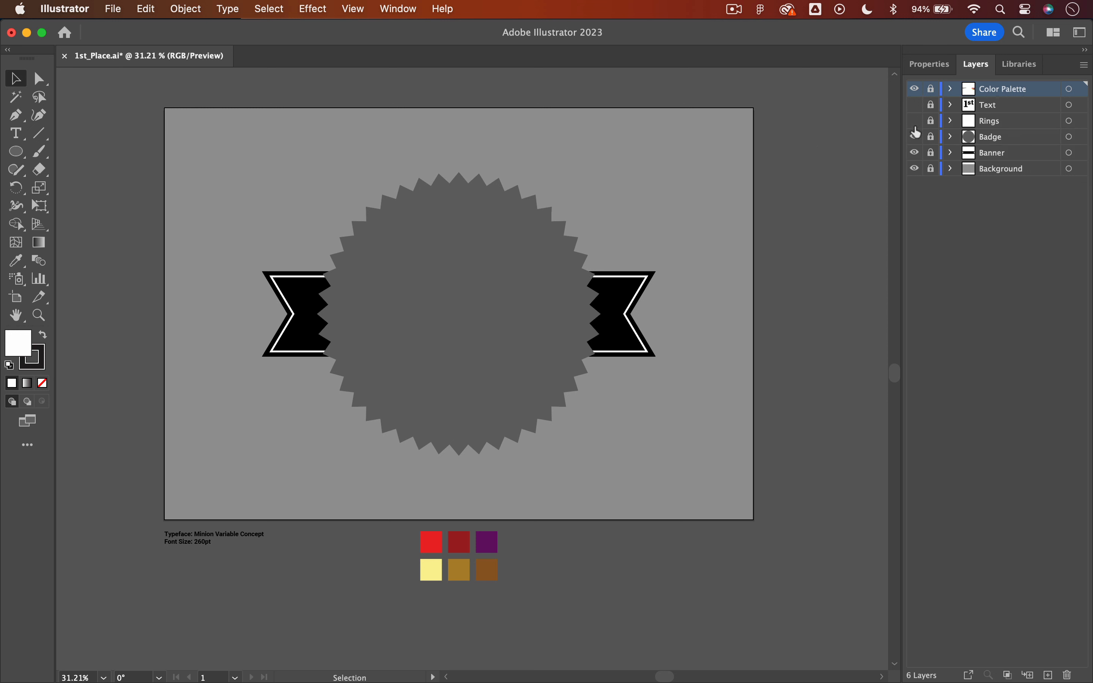
left_click(914, 153)
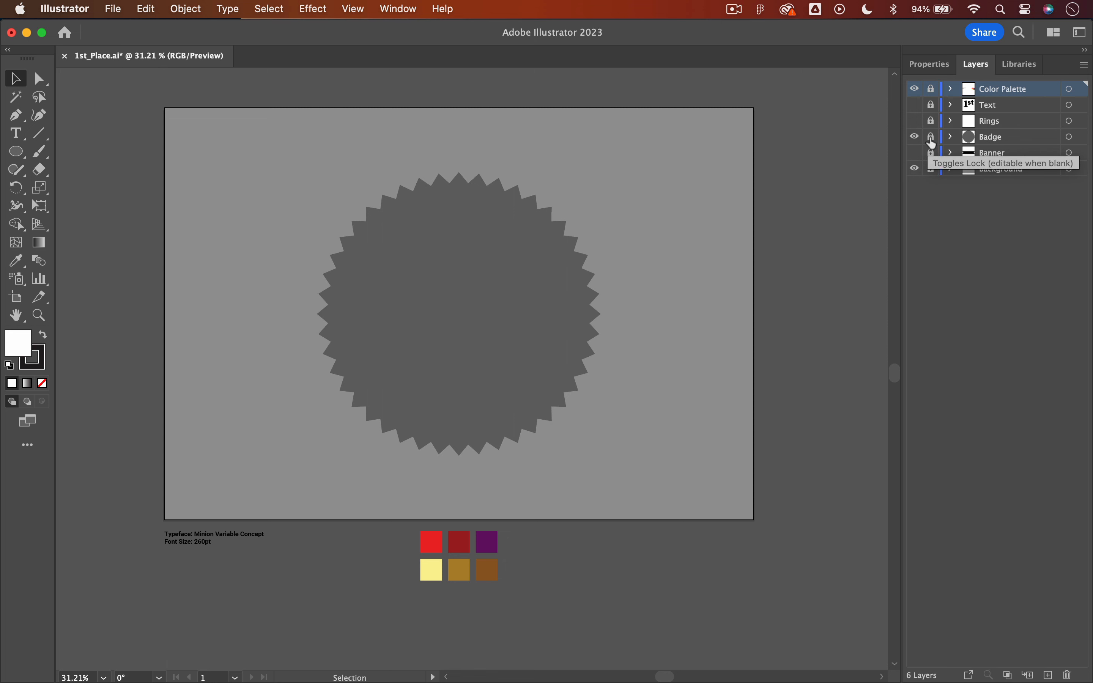
left_click(931, 137)
Fill the badge shape with a linear gradient and colour its first stop with the palette's brown swatch.
left_click(495, 211)
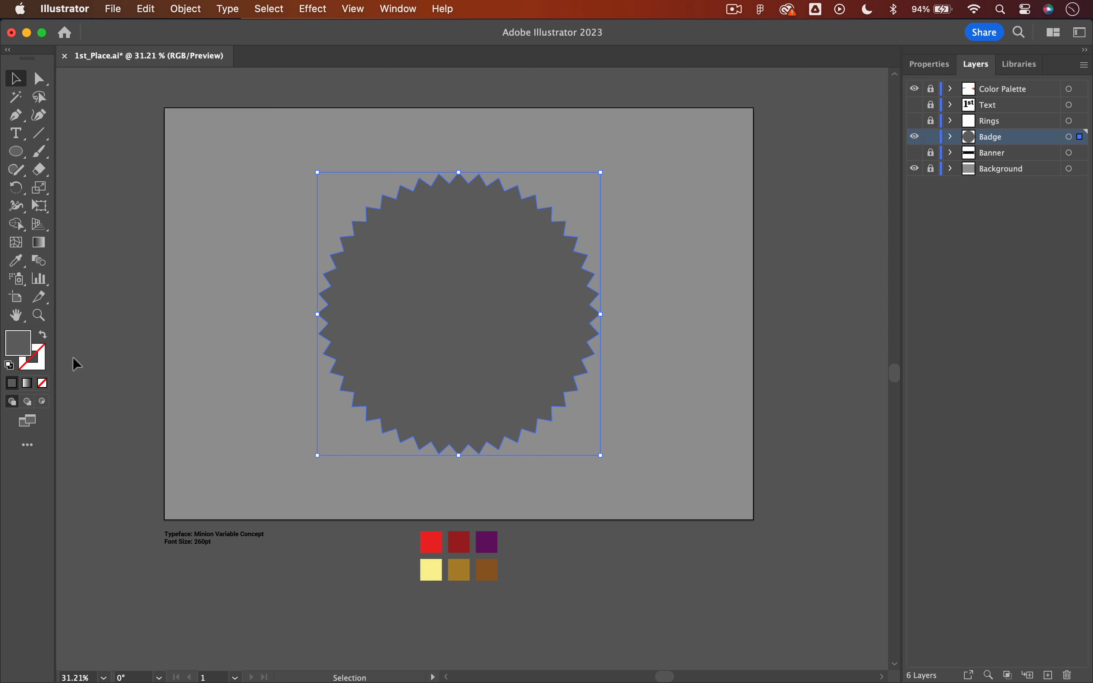
left_click(27, 383)
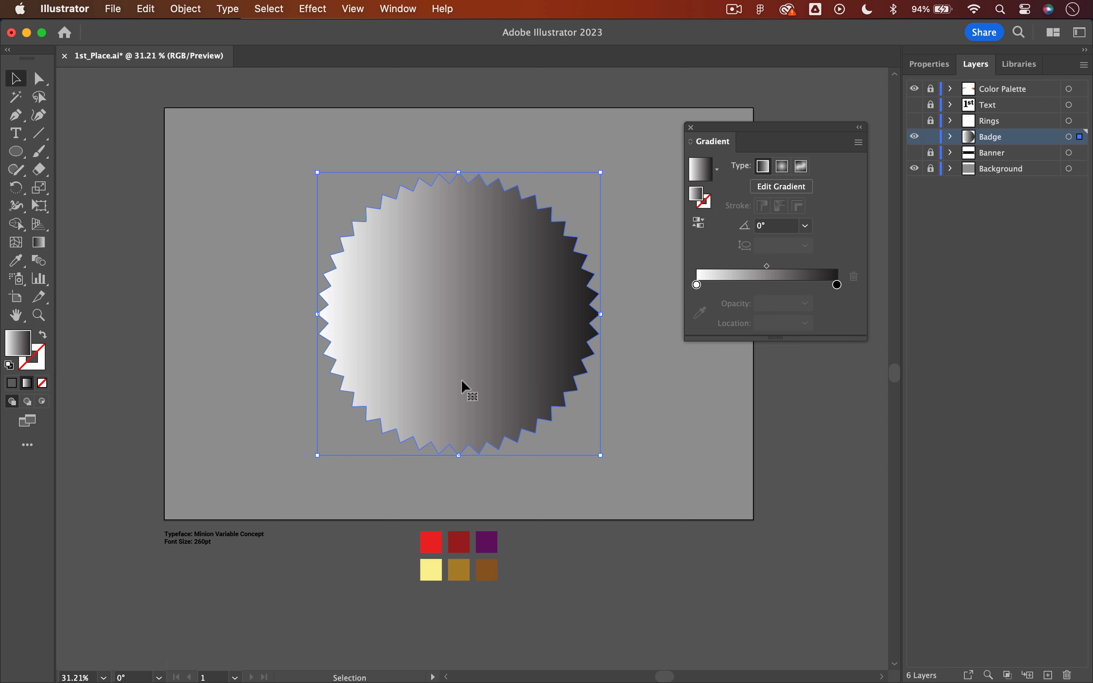
left_click(697, 285)
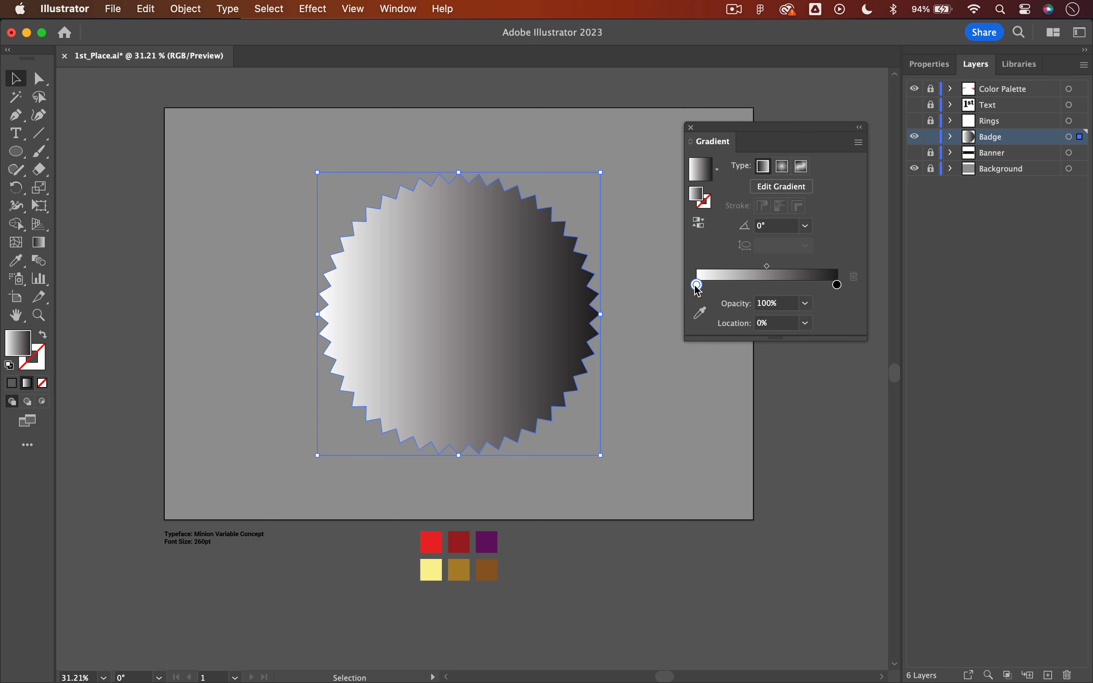
left_click(699, 313)
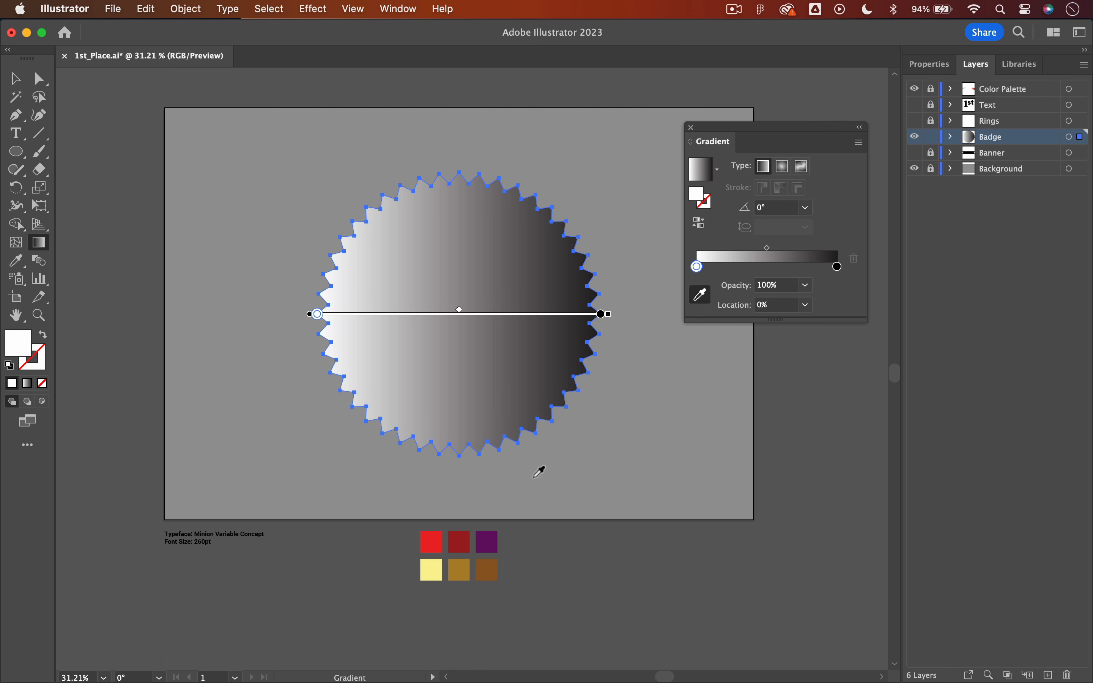
left_click(487, 568)
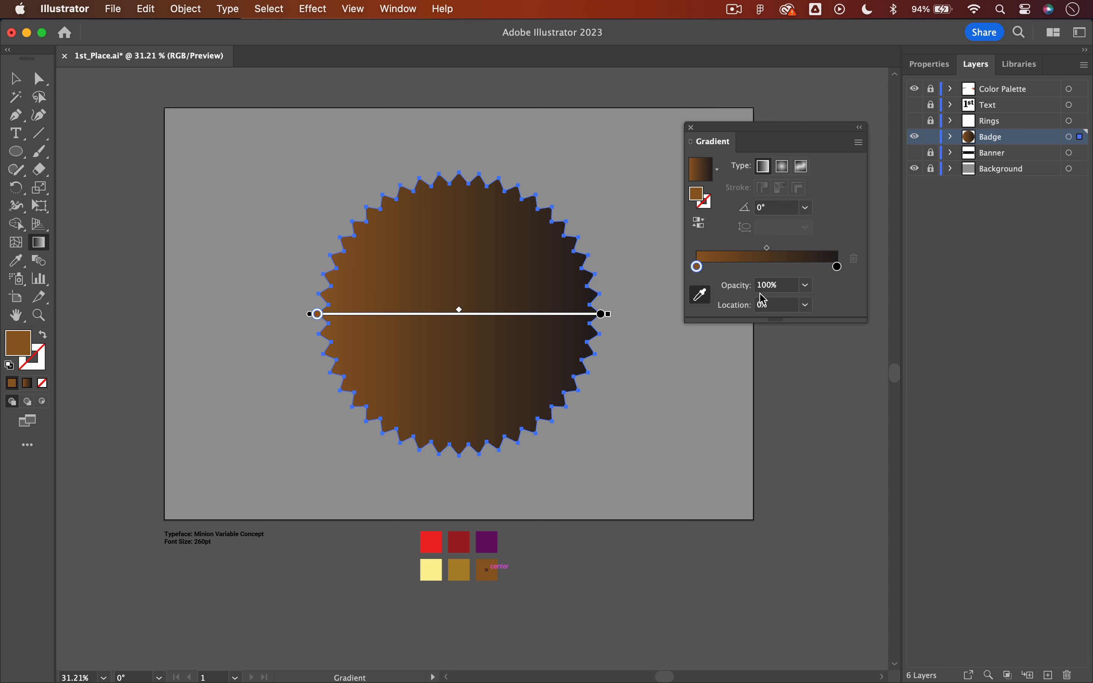
Add three colour stops to the badge gradient at about 24%, 57% and 78%.
left_click(732, 267)
left_click(732, 268)
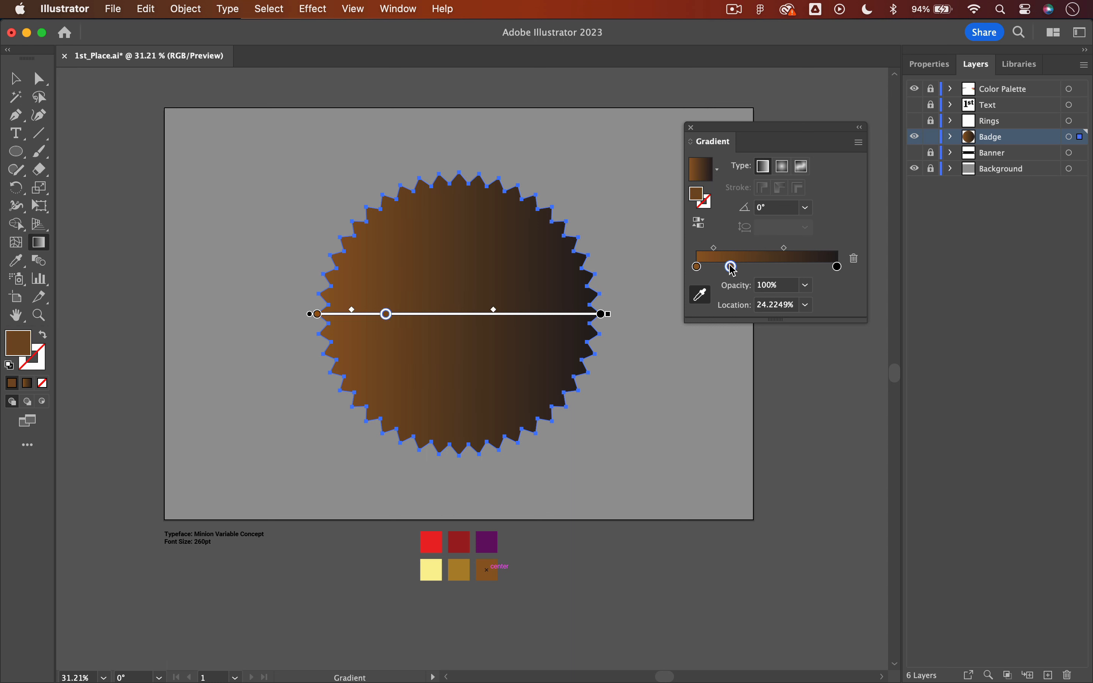
left_click(779, 267)
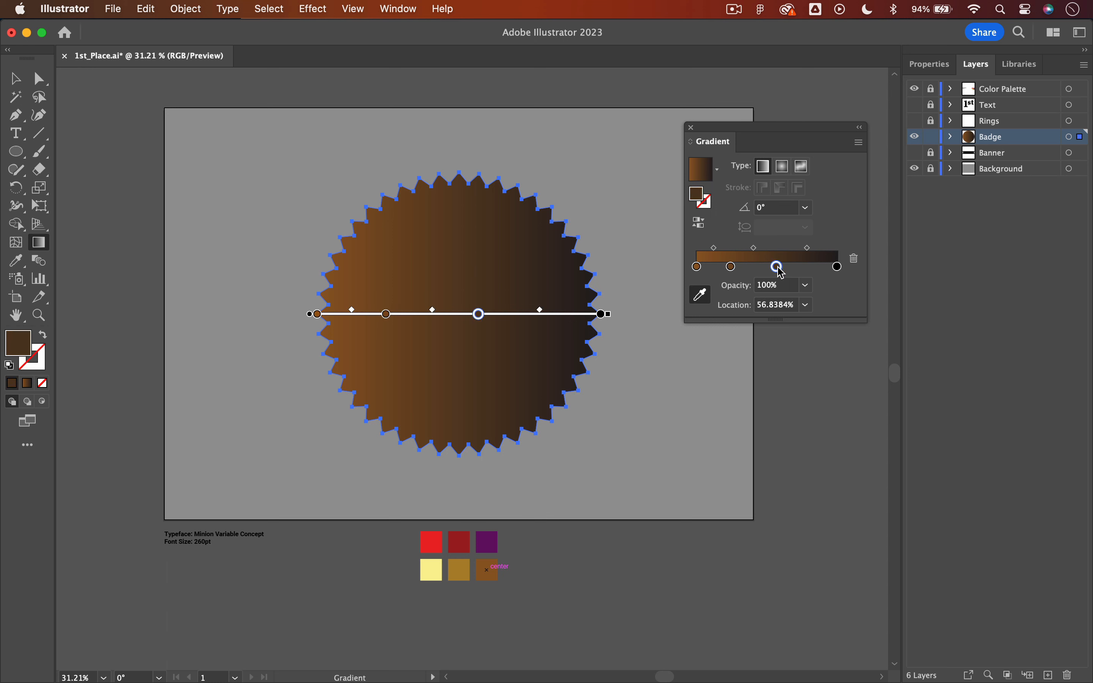
left_click(808, 267)
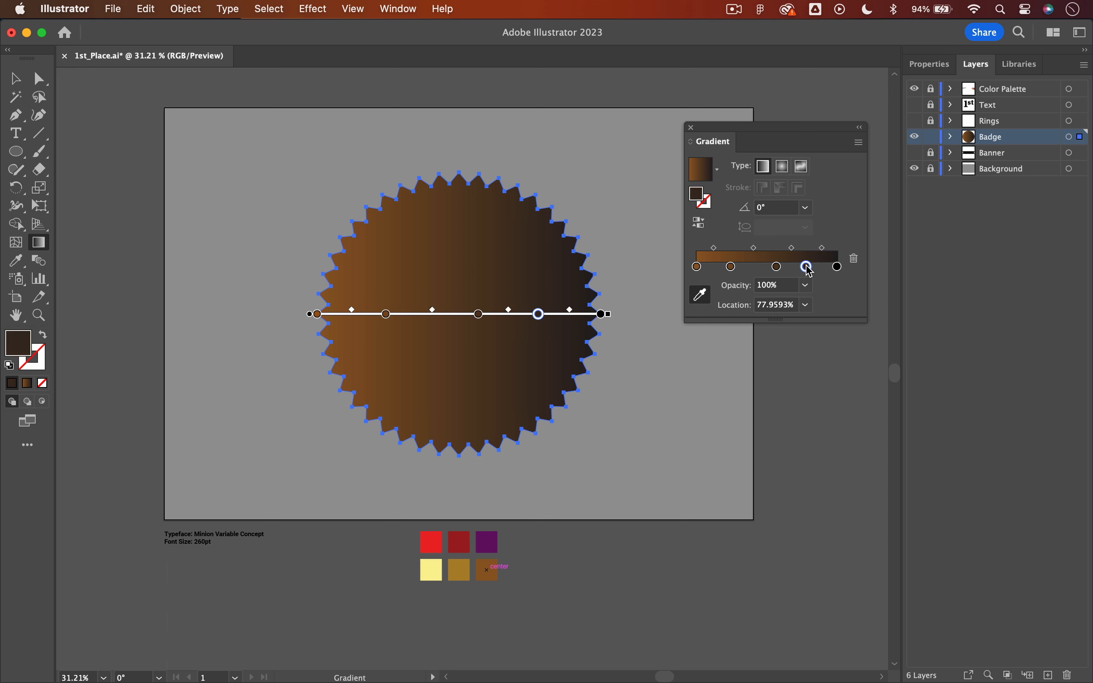
Colour the second to fifth gradient stops by sampling the gold, pale yellow, gold and brown palette swatches in that order.
left_click(732, 267)
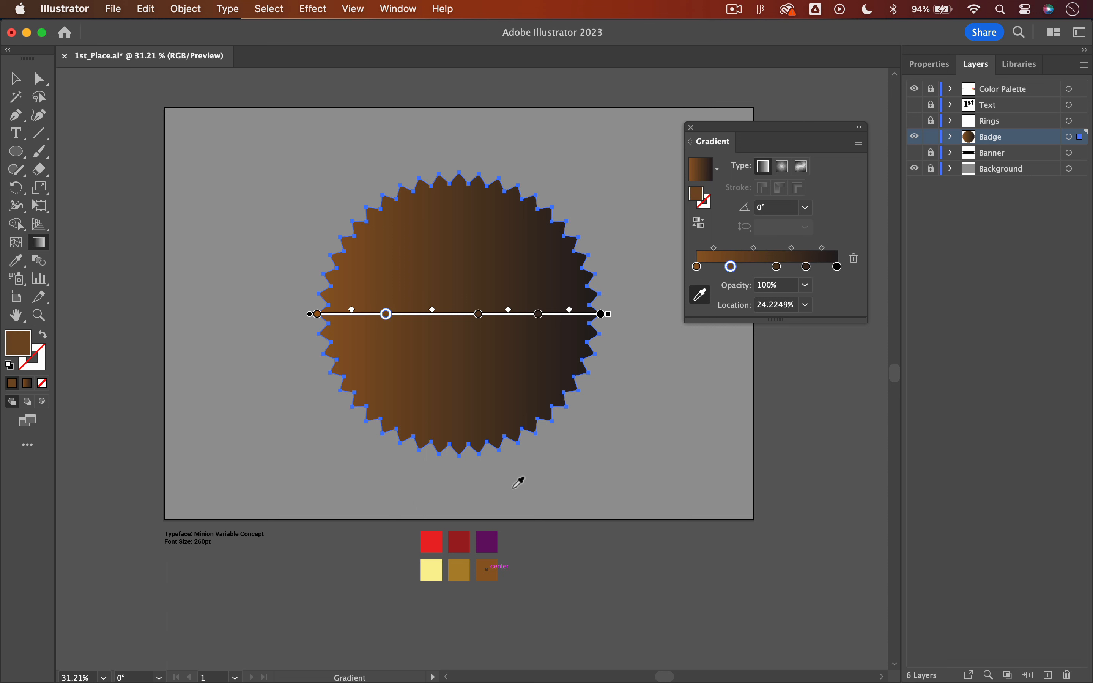
left_click(465, 560)
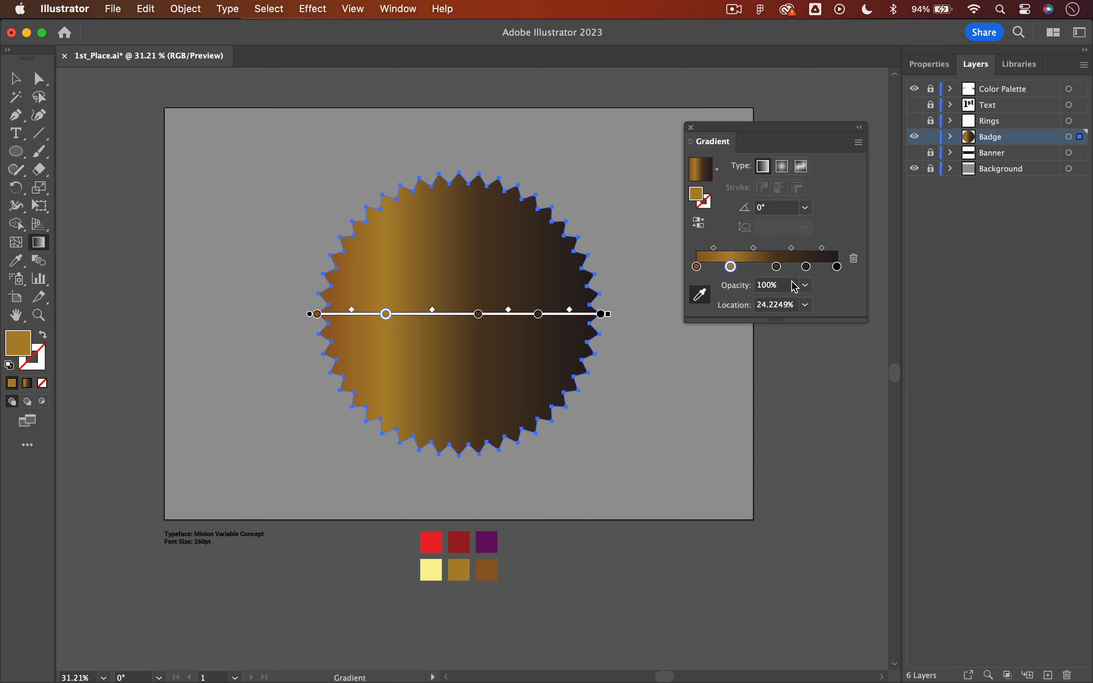
left_click(777, 266)
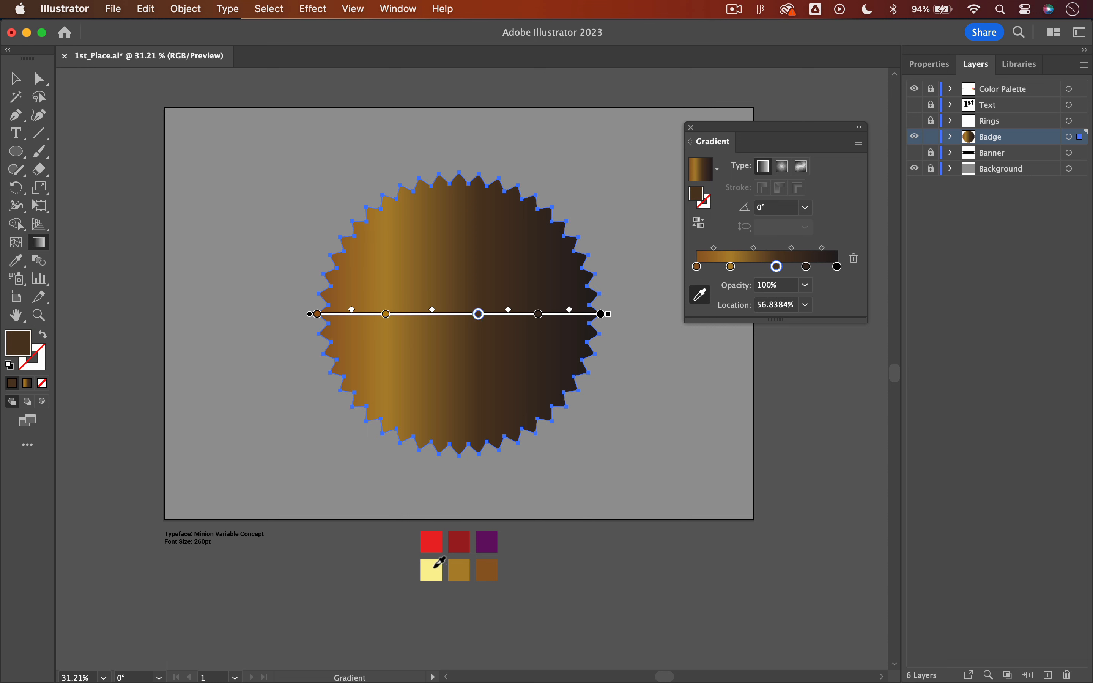
left_click(432, 569)
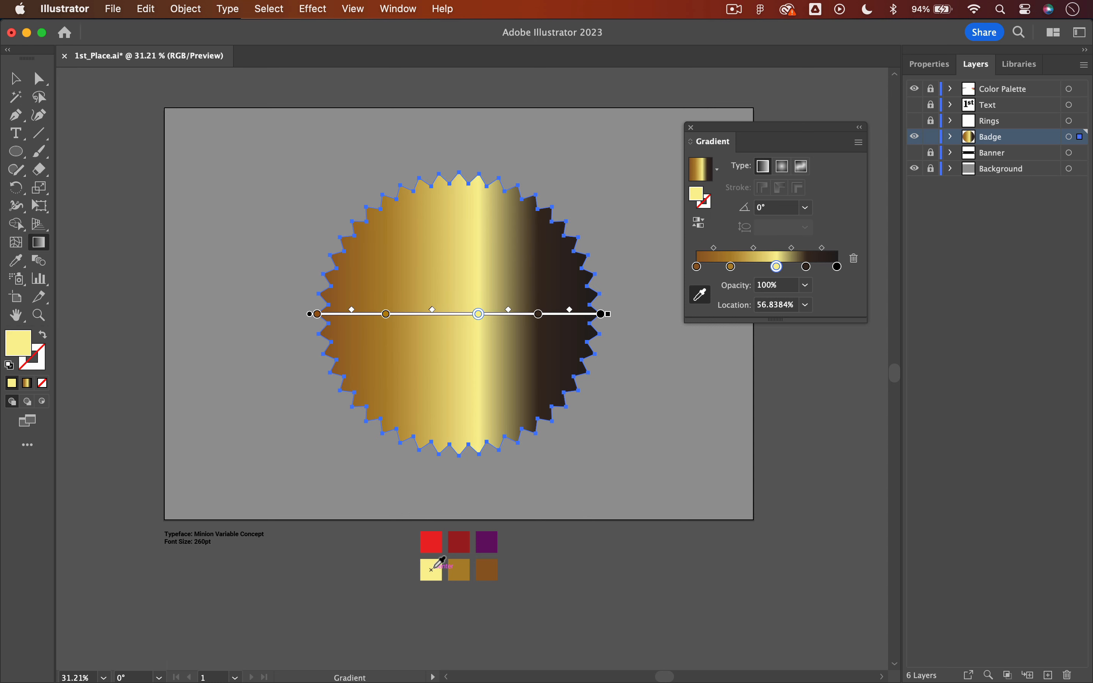
left_click(807, 267)
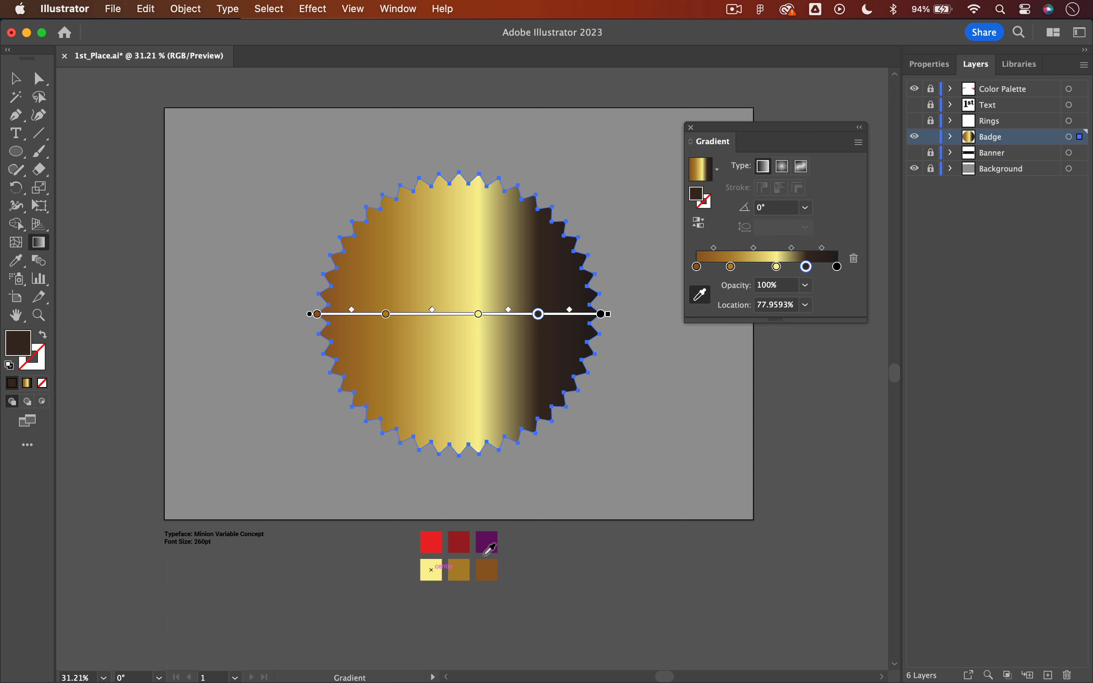
left_click(465, 569)
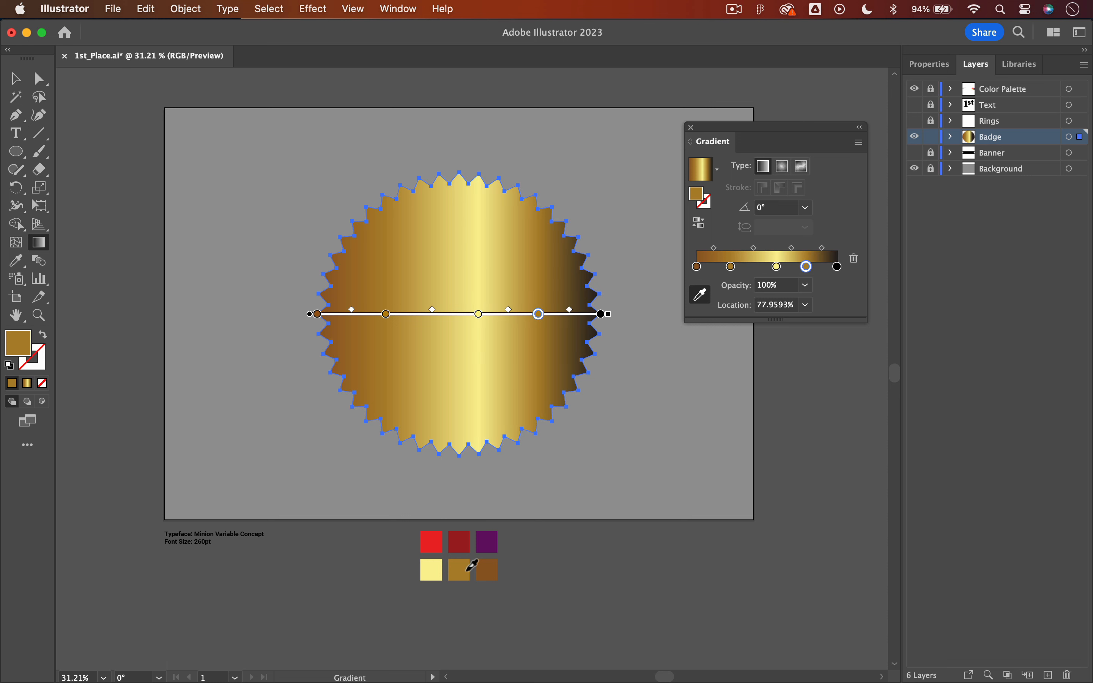
left_click(836, 266)
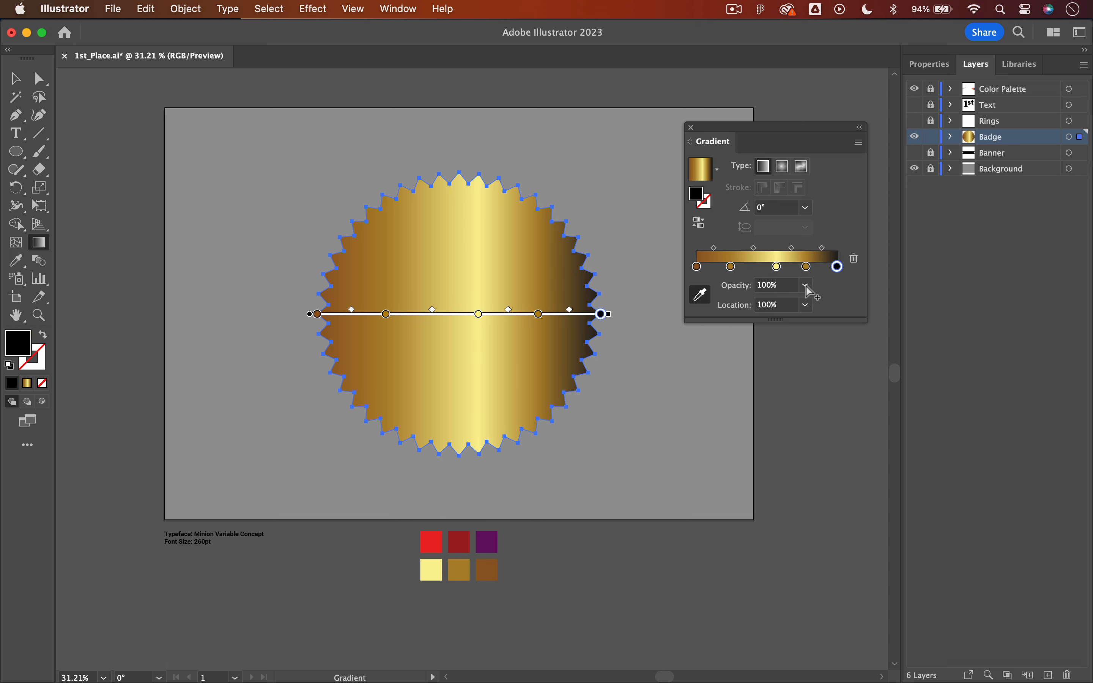
left_click(487, 569)
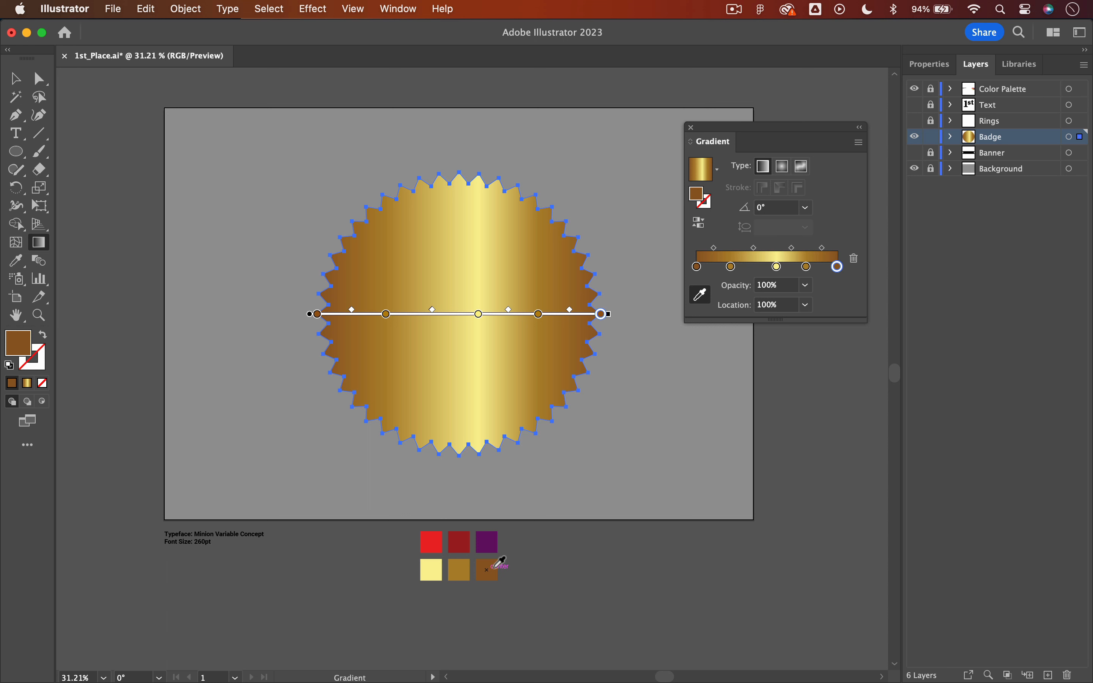
Set the locations of the three inner gradient stops to 15%, 50% and 85%.
left_click(731, 267)
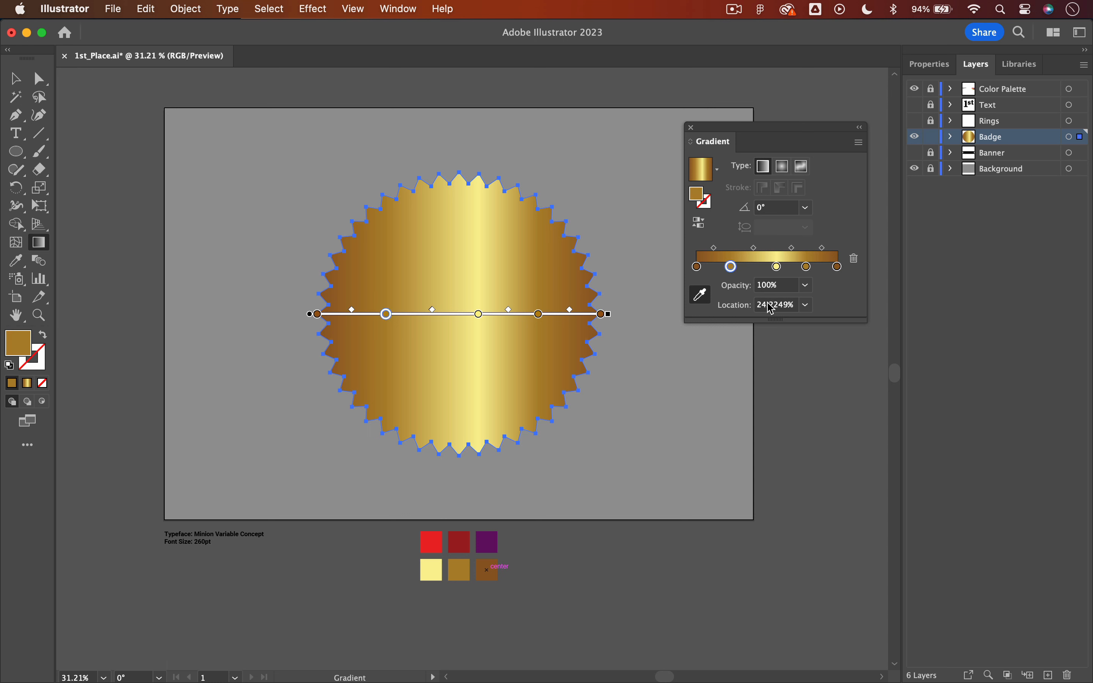
left_click(769, 304)
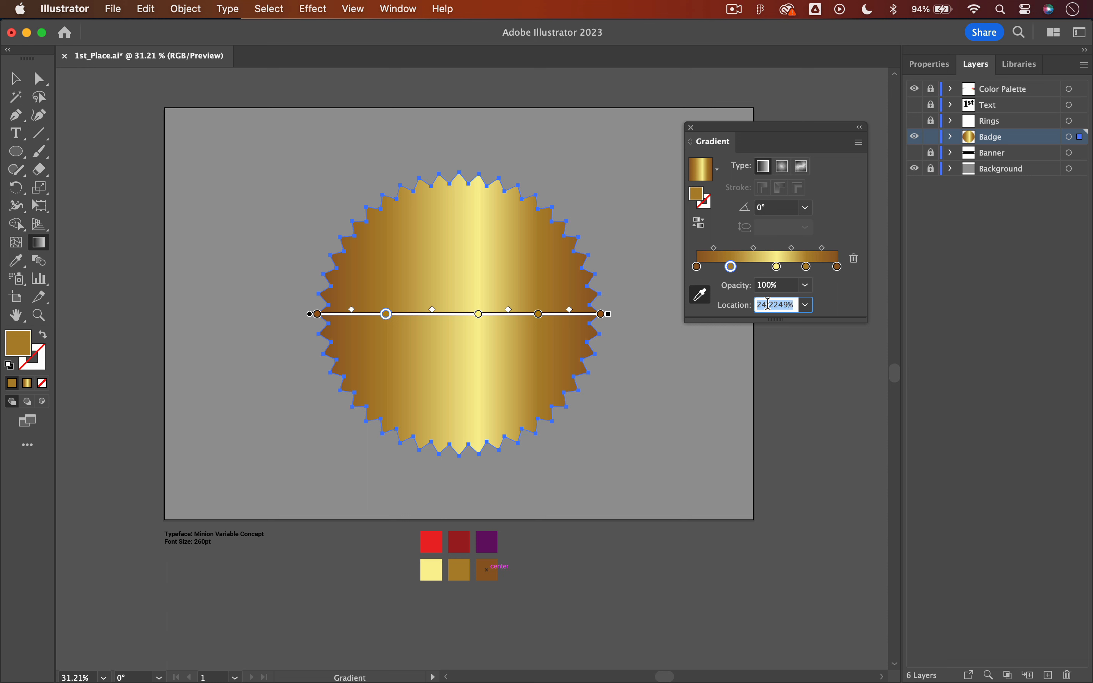
type("15")
key("Tab")
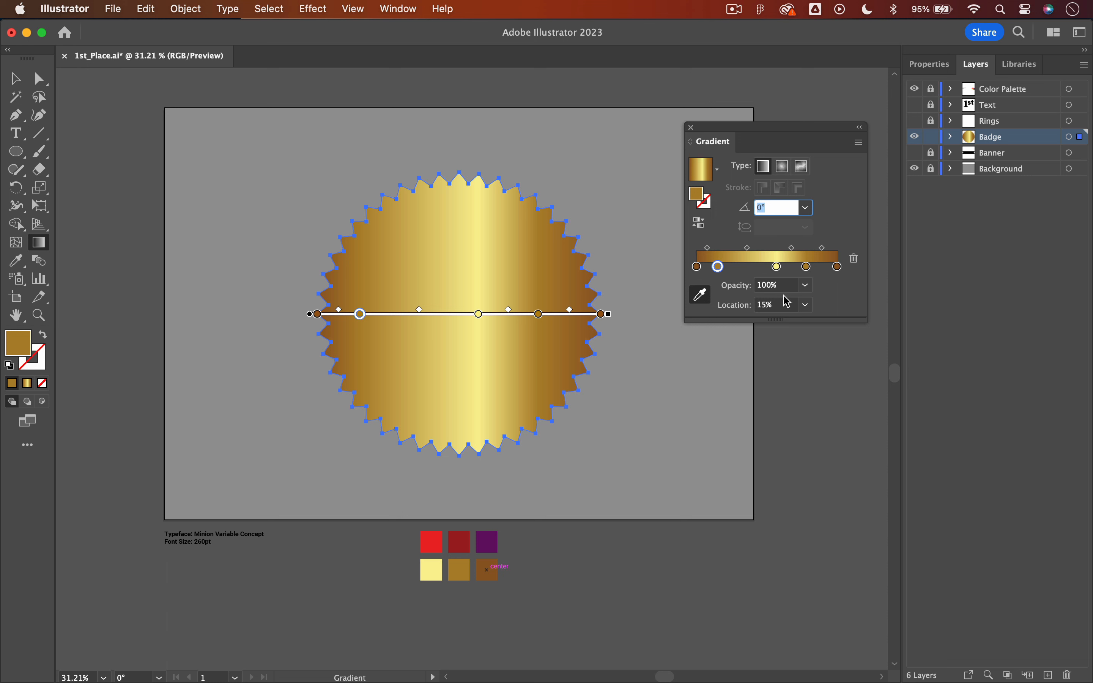
left_click(777, 267)
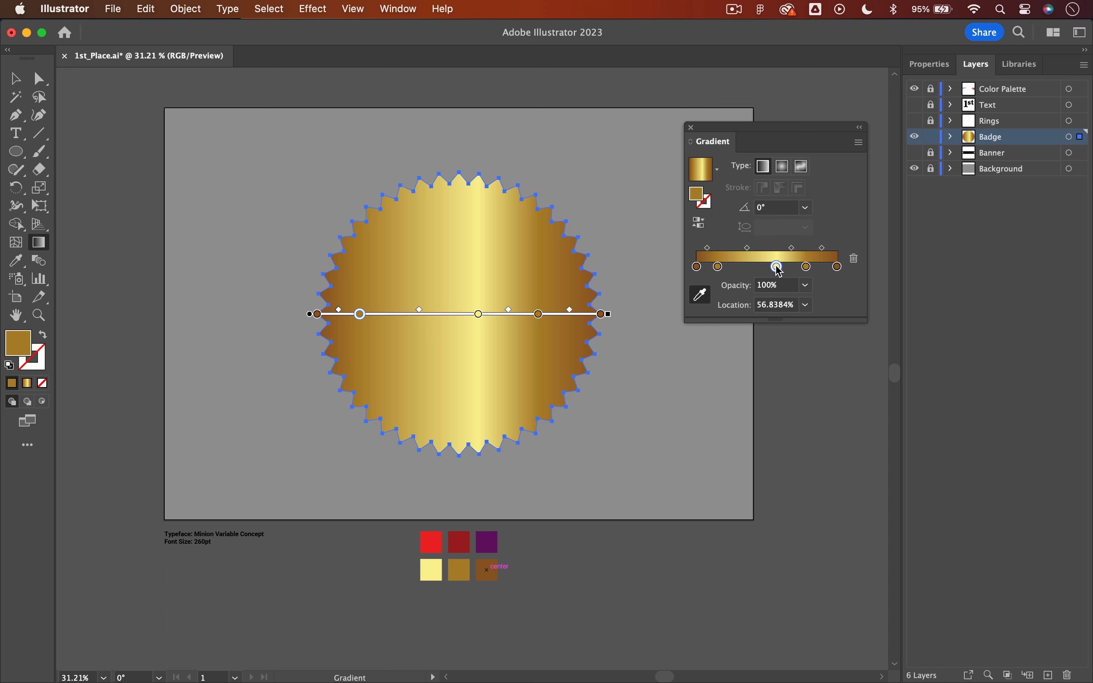
left_click(770, 307)
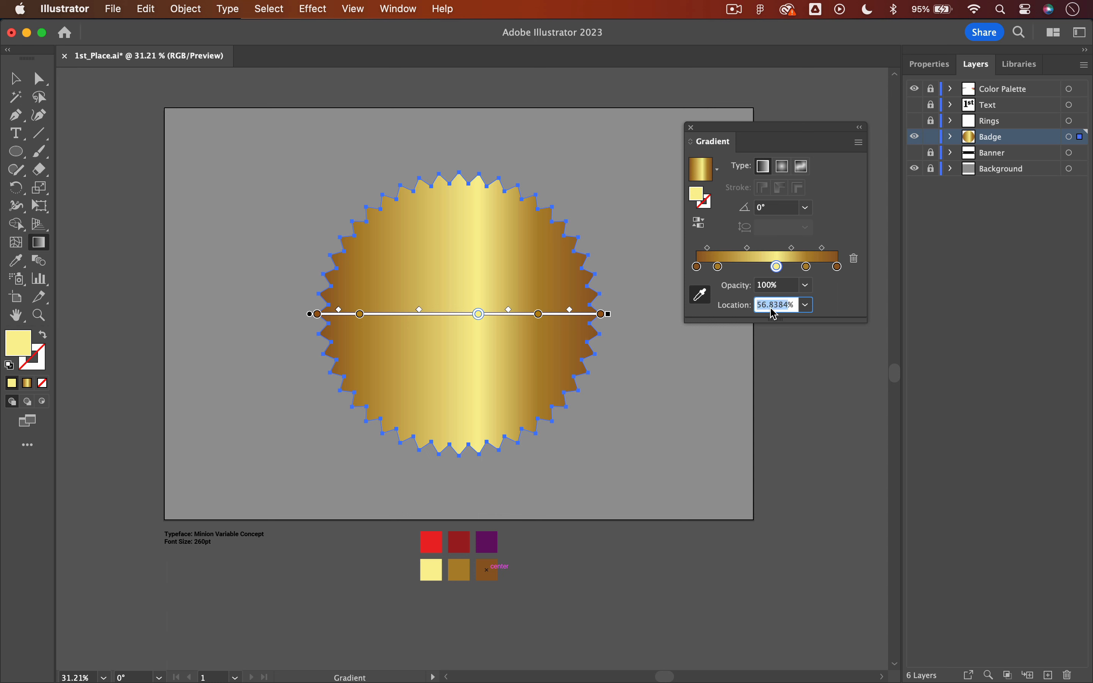
type("50")
key("Tab")
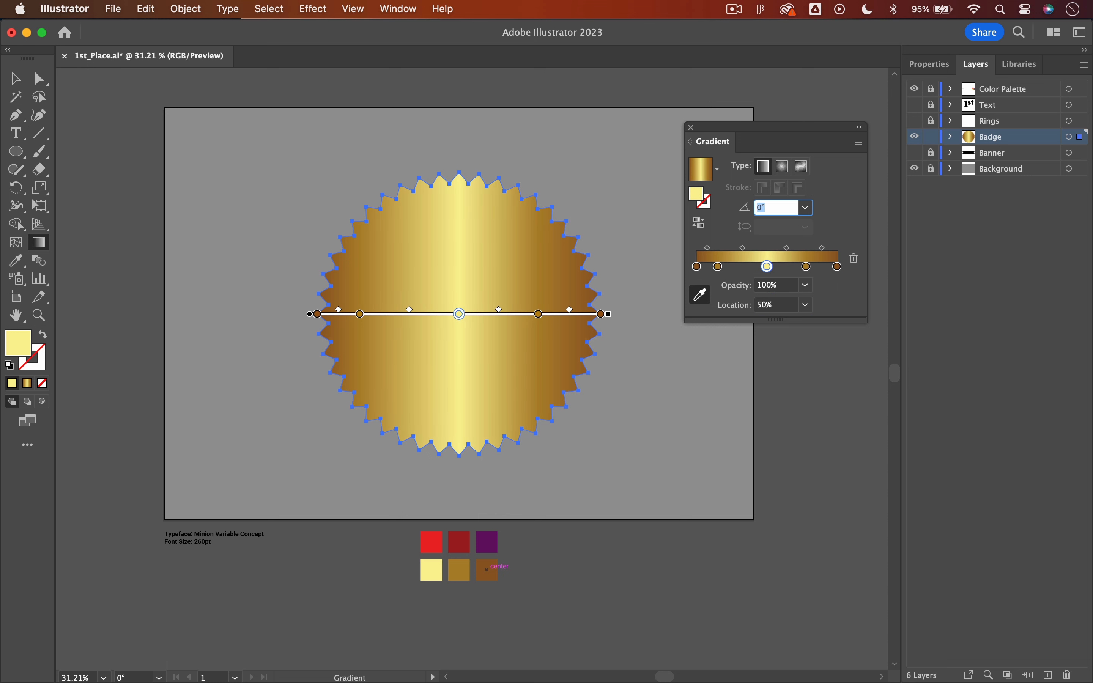
left_click(806, 266)
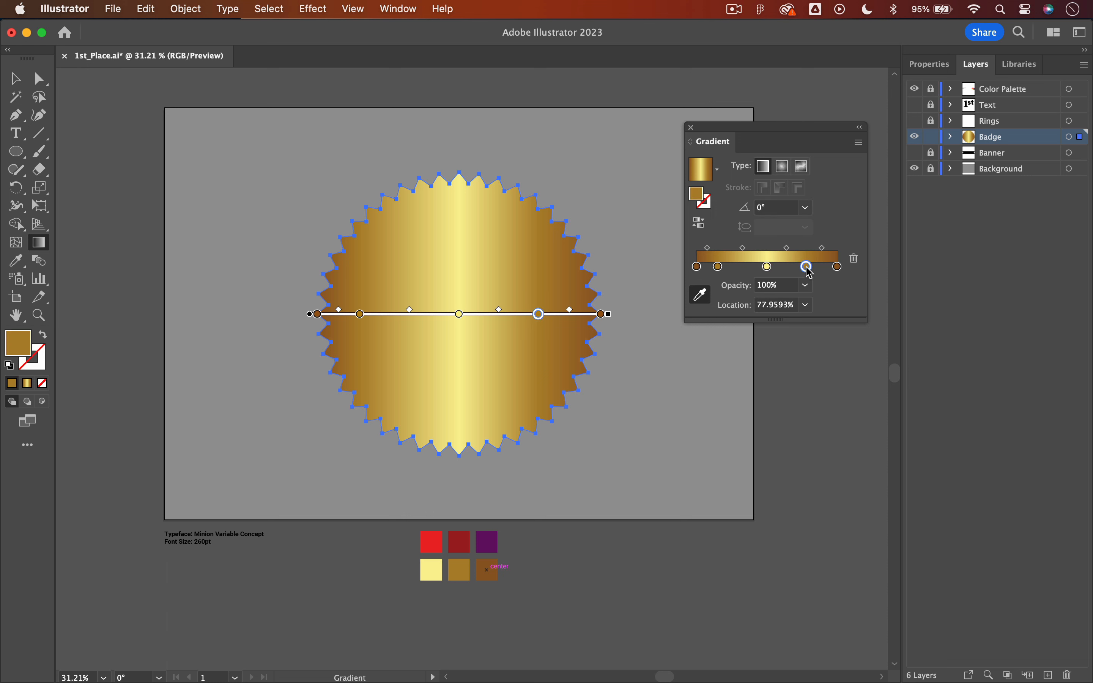
left_click(778, 307)
type("85")
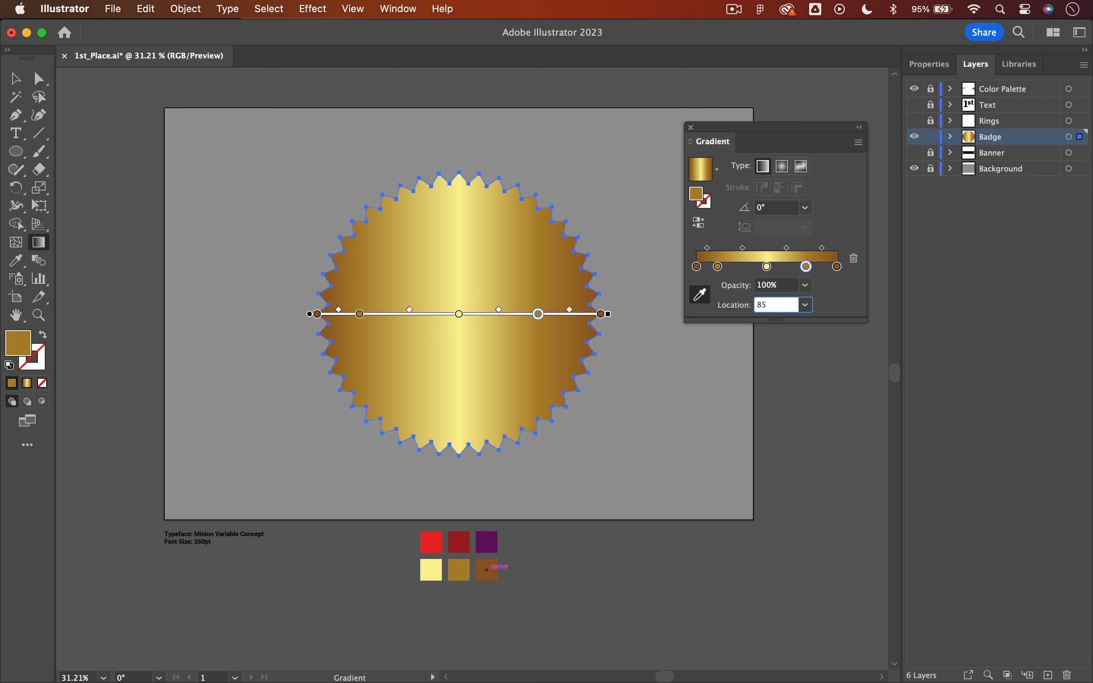
key("Tab")
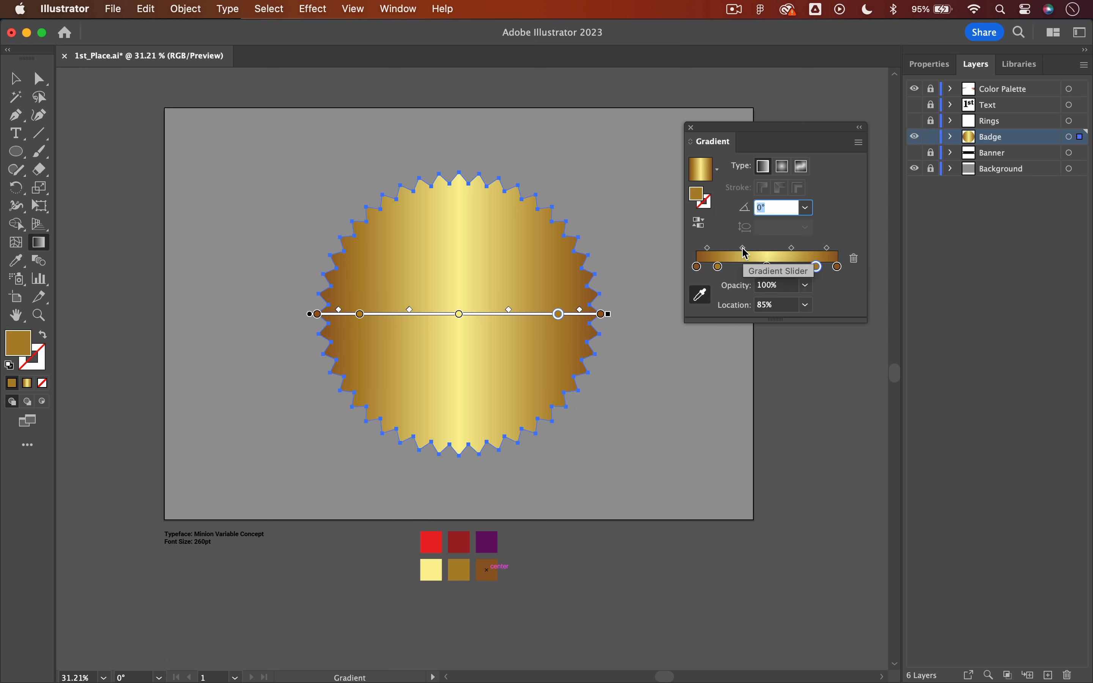
Move the midpoints on either side of the pale yellow stop outward, to about 23% and 60%, to widen the highlight.
left_click_drag(742, 247, 727, 247)
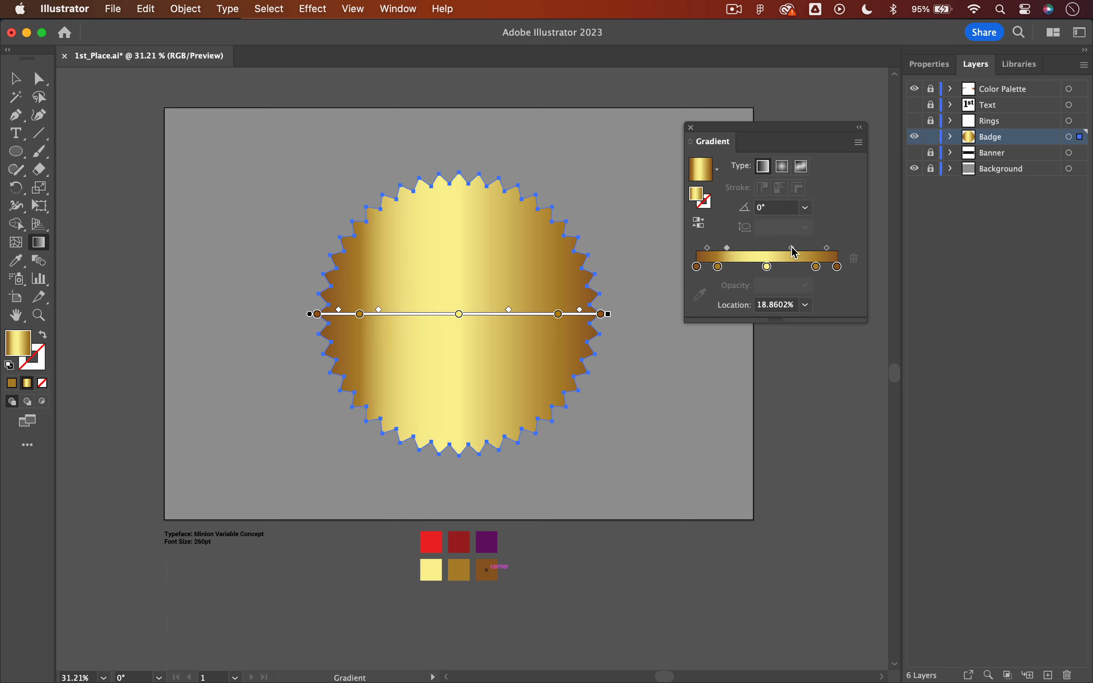
left_click_drag(790, 247, 798, 248)
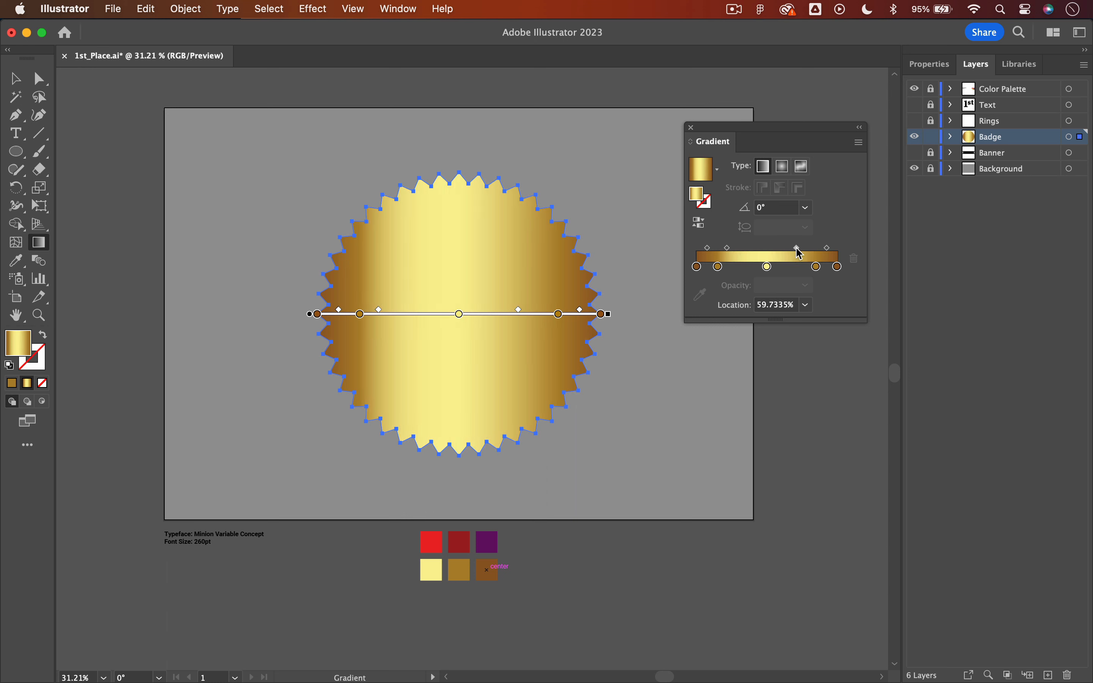
left_click_drag(730, 248, 731, 249)
Set the badge gradient's angle to 90°.
left_click(777, 216)
type("90")
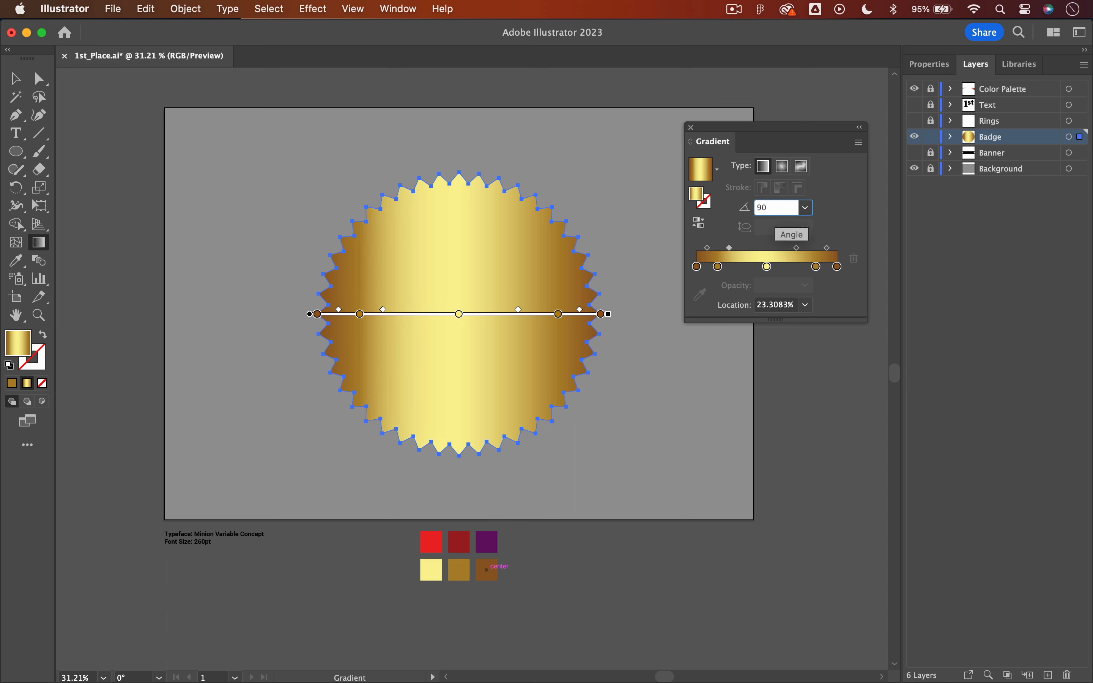
key("Tab")
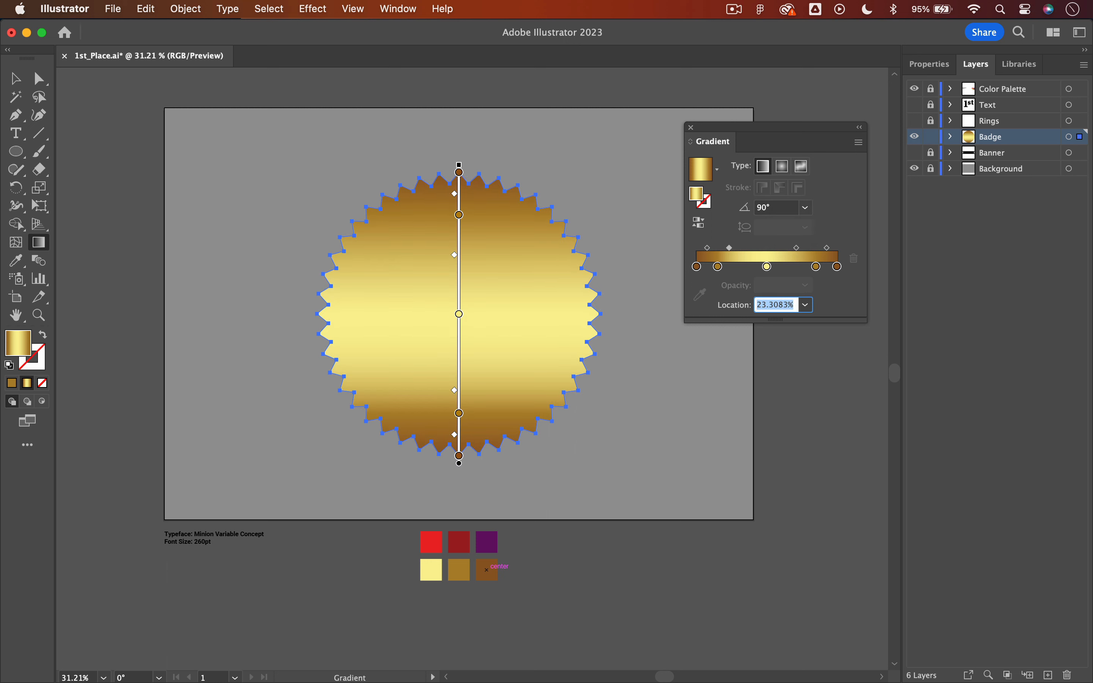
Show and unlock the Rings layer, and select all three white rings with the Selection tool.
left_click(914, 121)
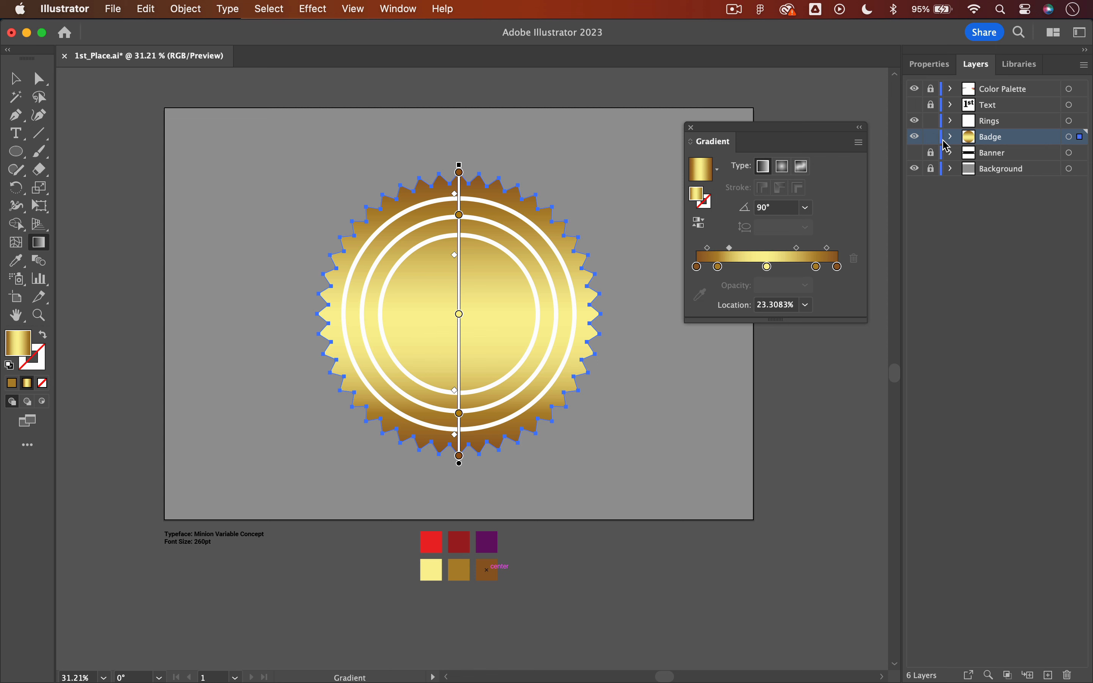
key("v")
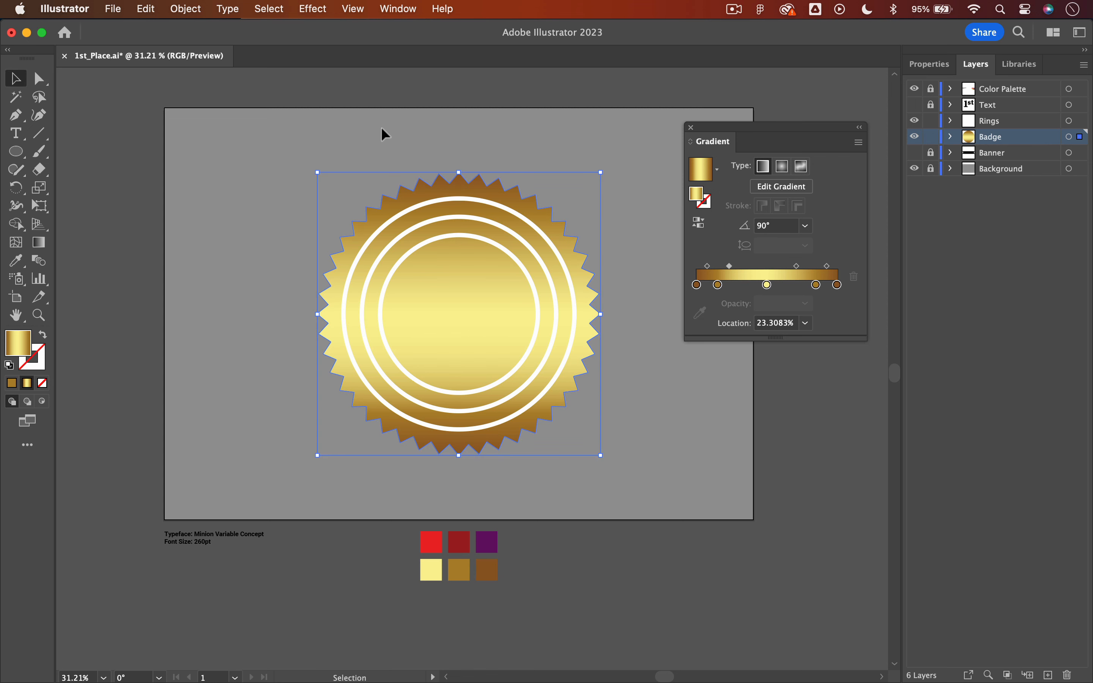
left_click(382, 130)
left_click(461, 200)
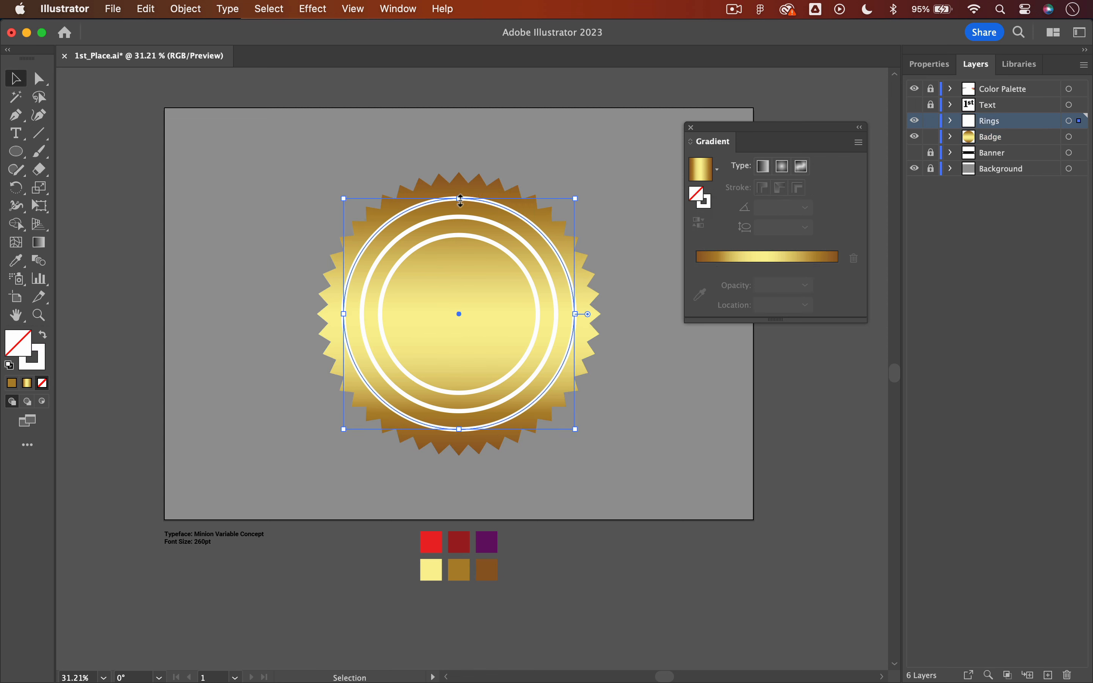
left_click(461, 235, "shift")
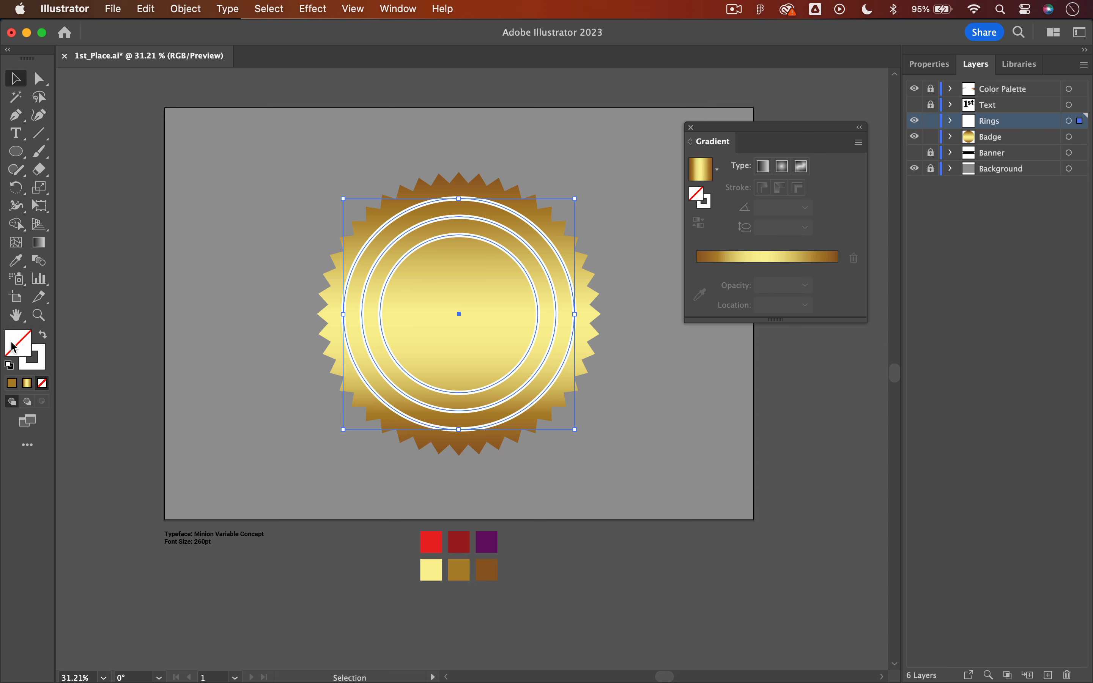
Apply the gold gradient to the three rings' strokes and recolour its first stop with the mid-gold swatch.
left_click(42, 360)
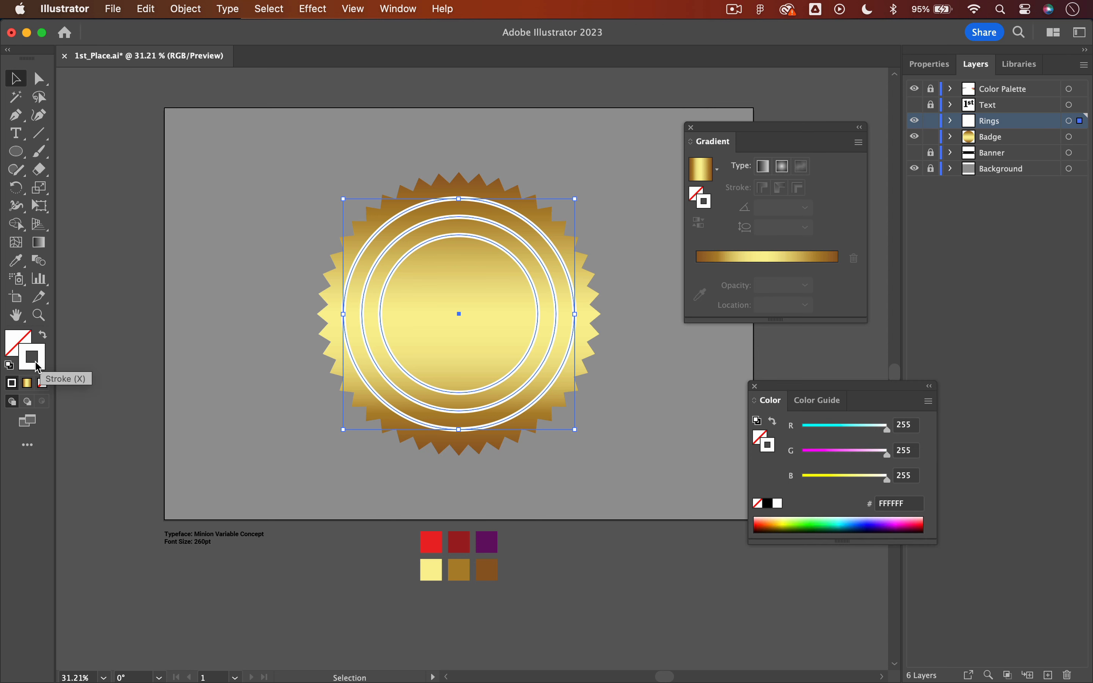
left_click(28, 384)
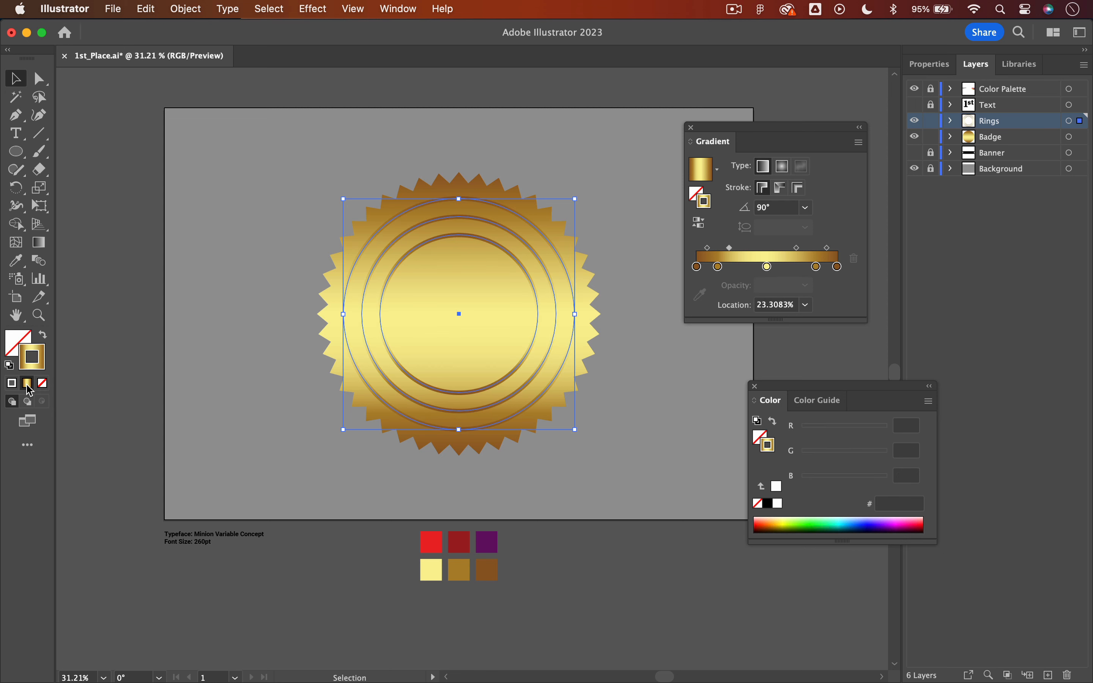
left_click(698, 267)
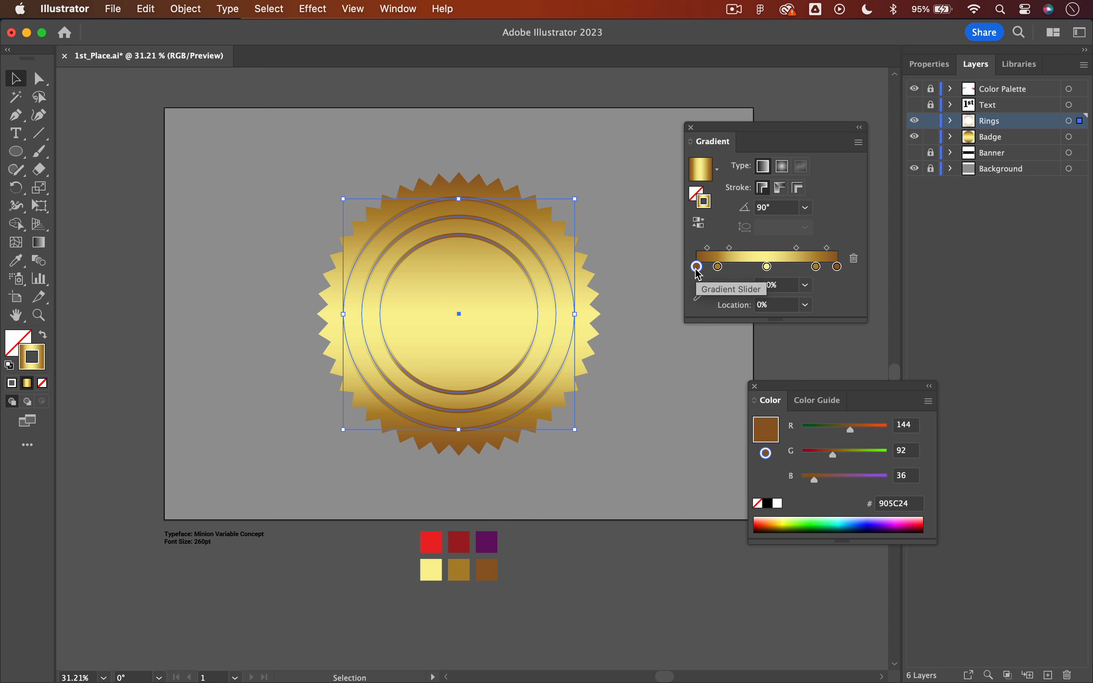
left_click(700, 294)
left_click(457, 570)
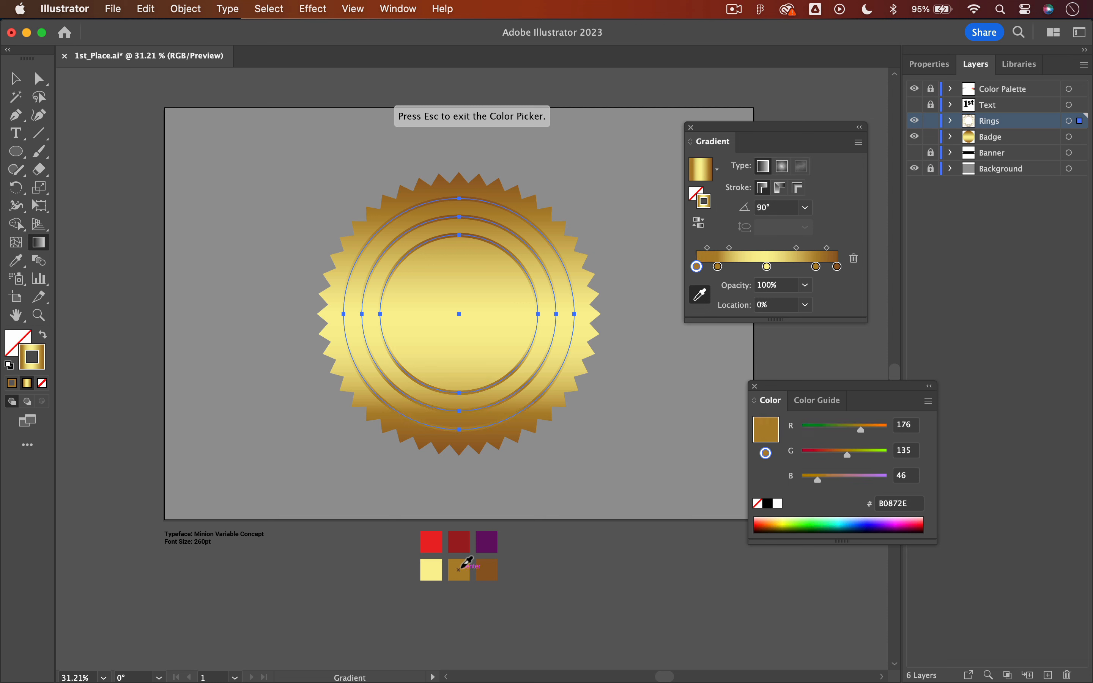
Recolour the ring gradient's remaining four stops in order with the pale yellow, mid-gold, pale yellow and mid-gold swatches.
left_click(719, 267)
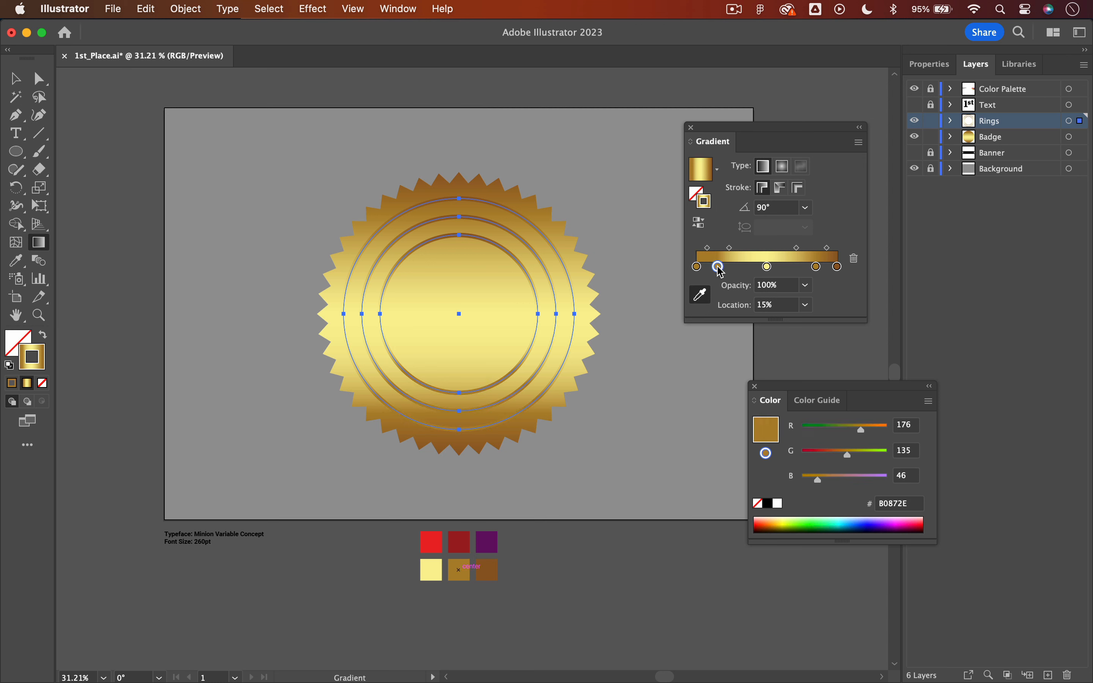
left_click(701, 294)
left_click(432, 570)
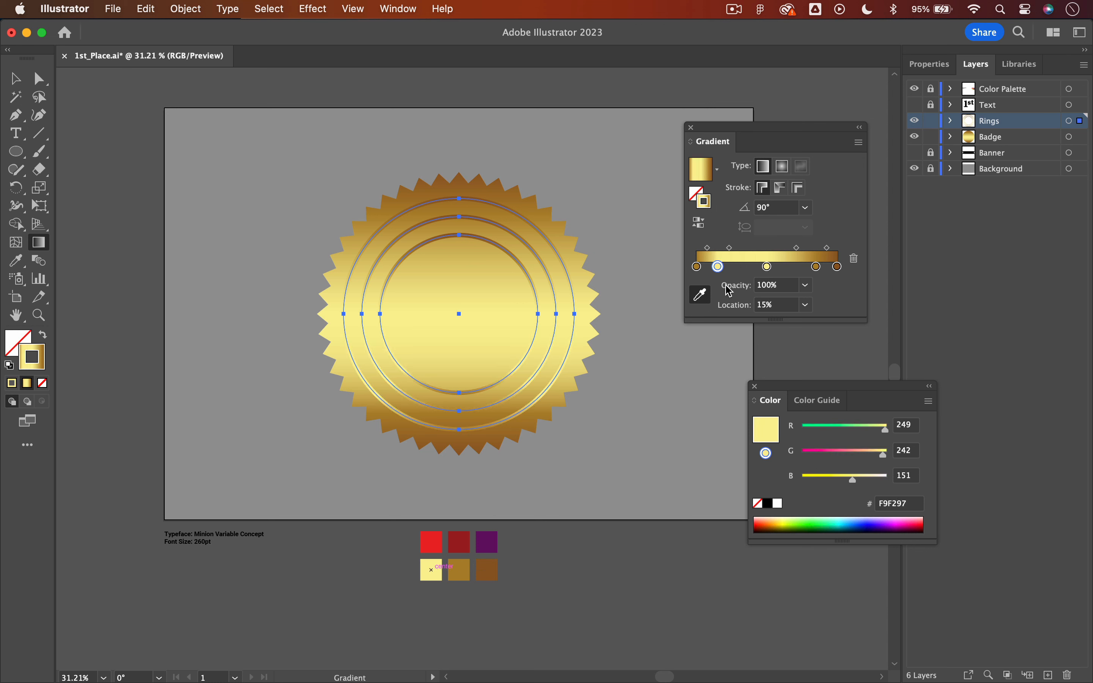
left_click(767, 268)
left_click(459, 570)
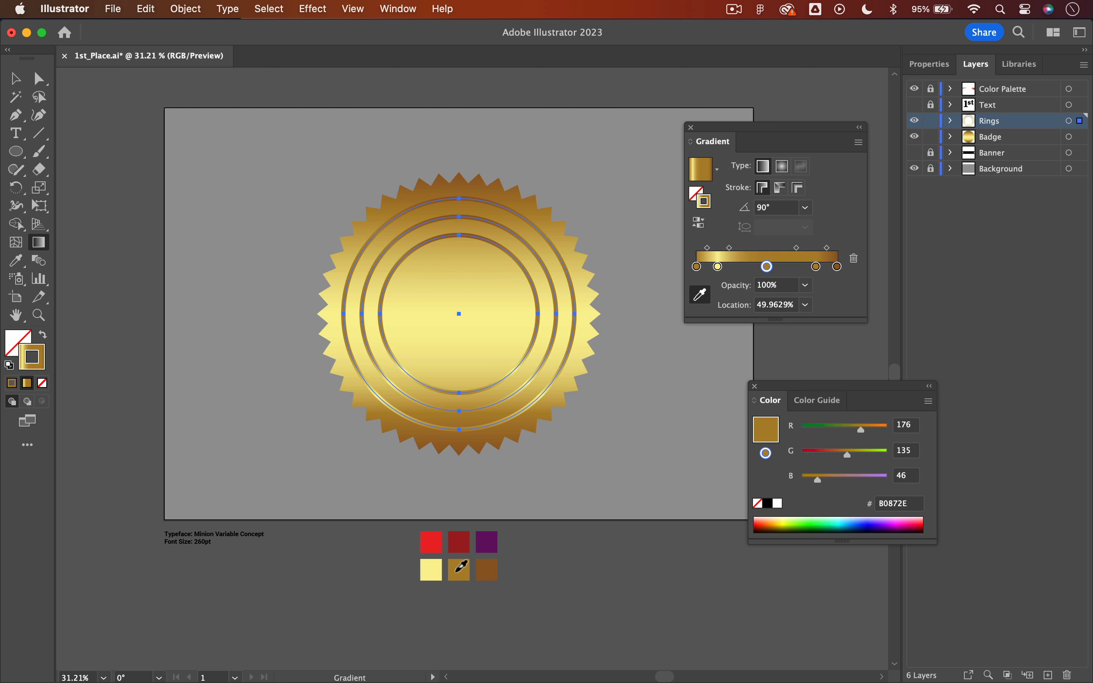
left_click(815, 267)
left_click(440, 570)
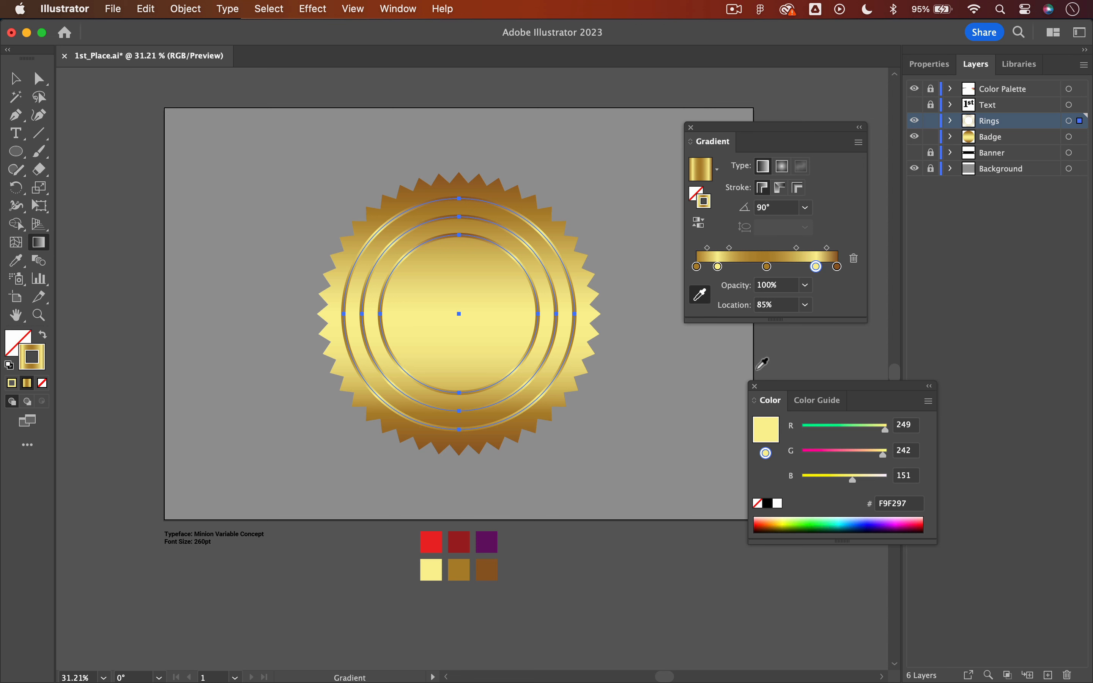
left_click(839, 267)
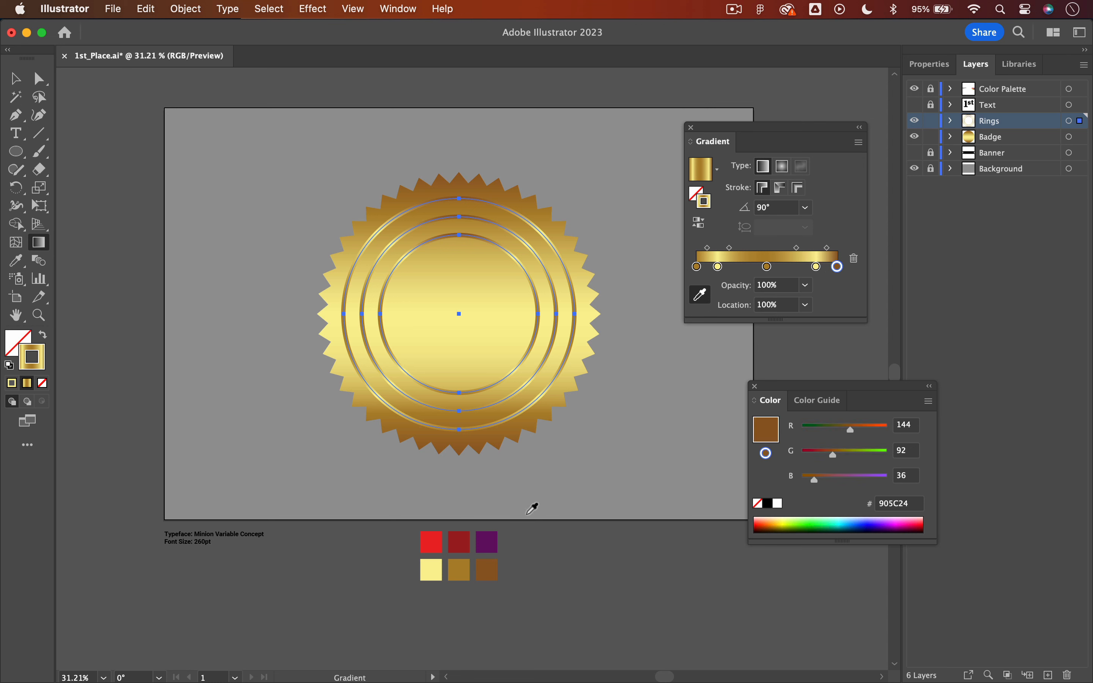
left_click(461, 569)
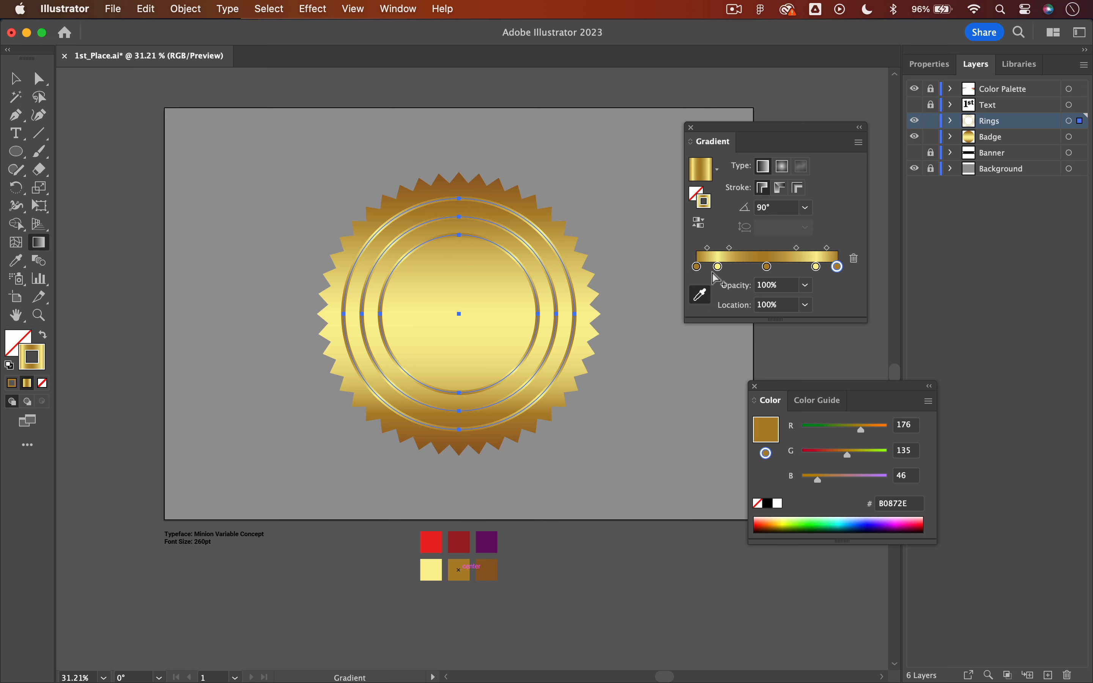
Move the ring gradient's two pale yellow stops to about 30% and 71%, and set its angle to 45°.
left_click_drag(722, 267, 744, 277)
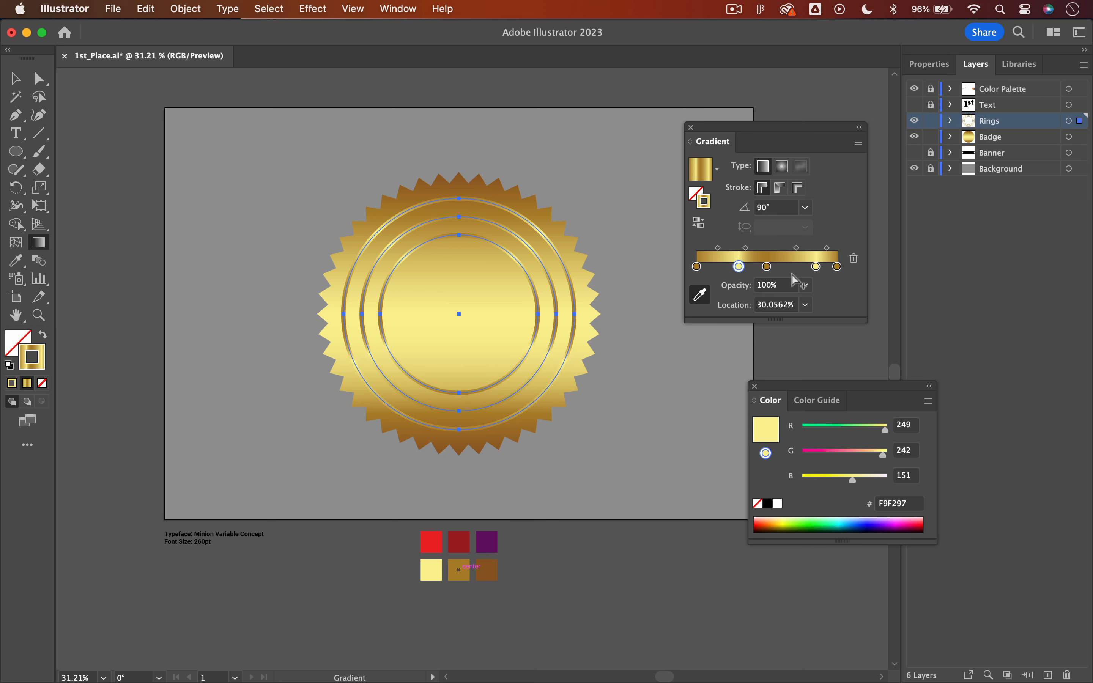
left_click_drag(818, 270, 796, 271)
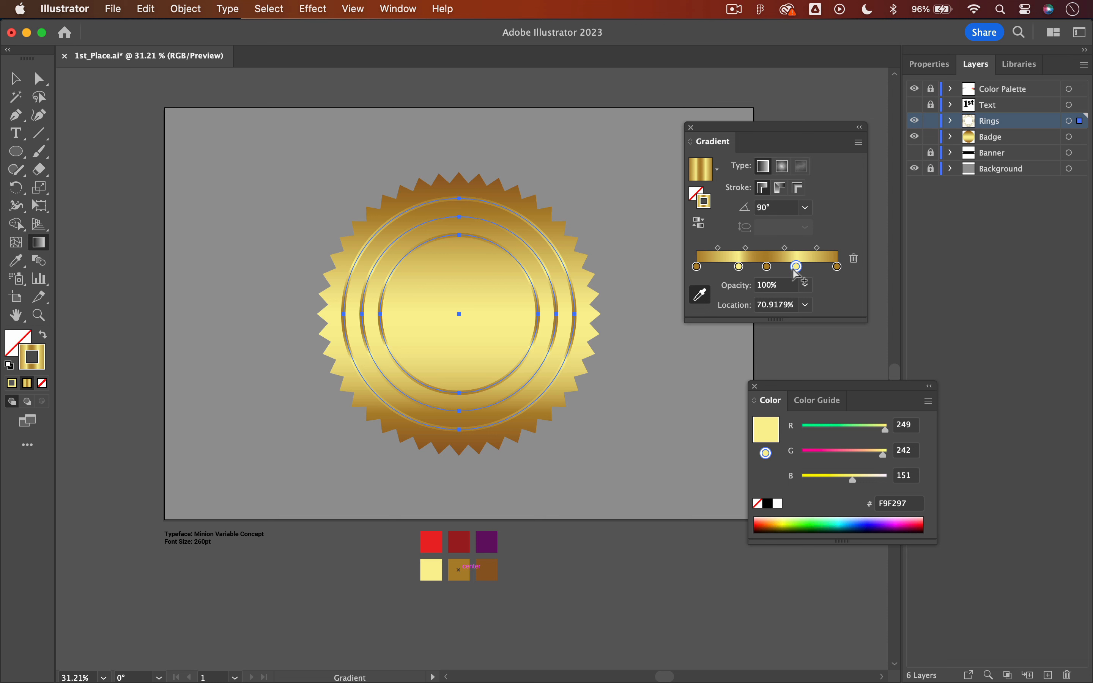
left_click(781, 209)
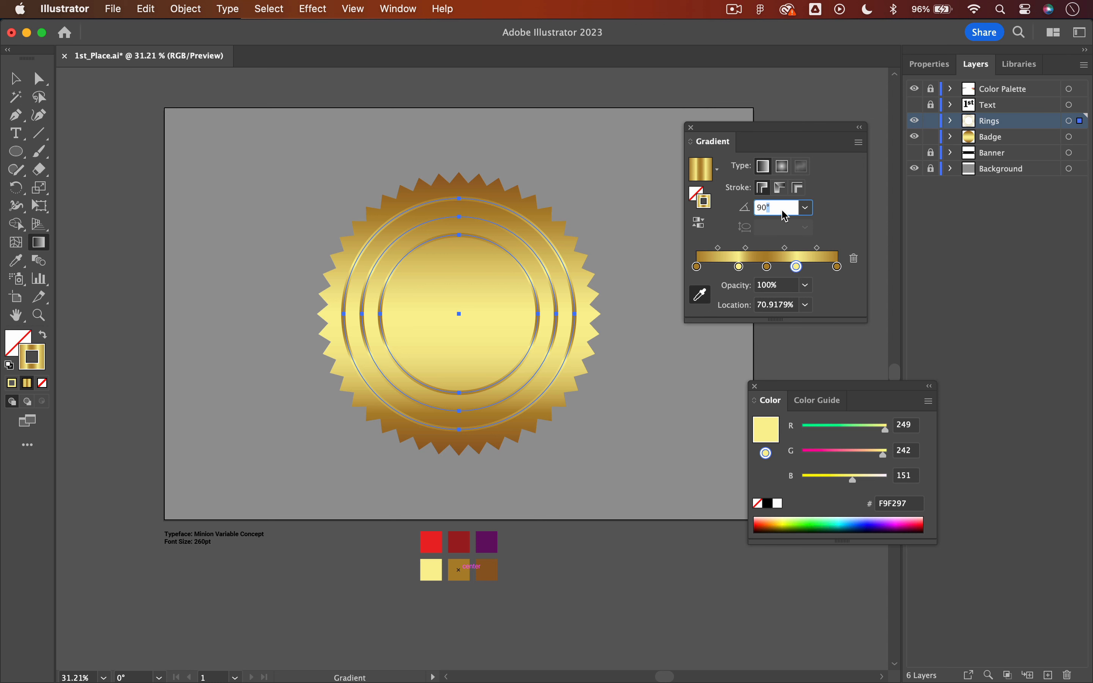
type("45")
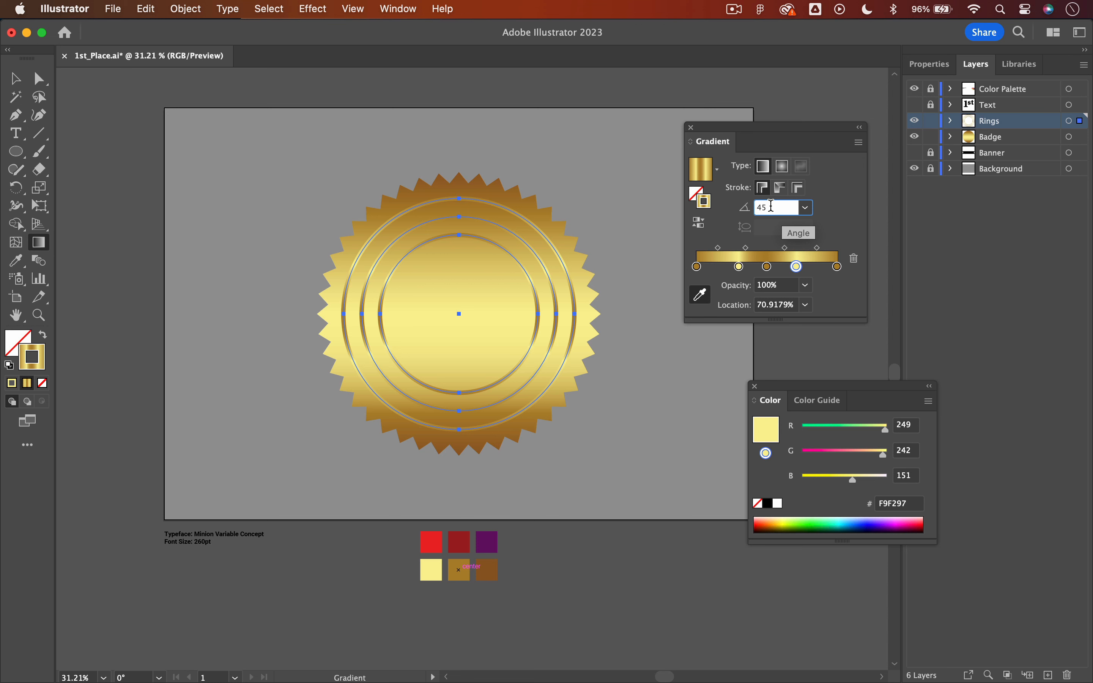
key("Tab")
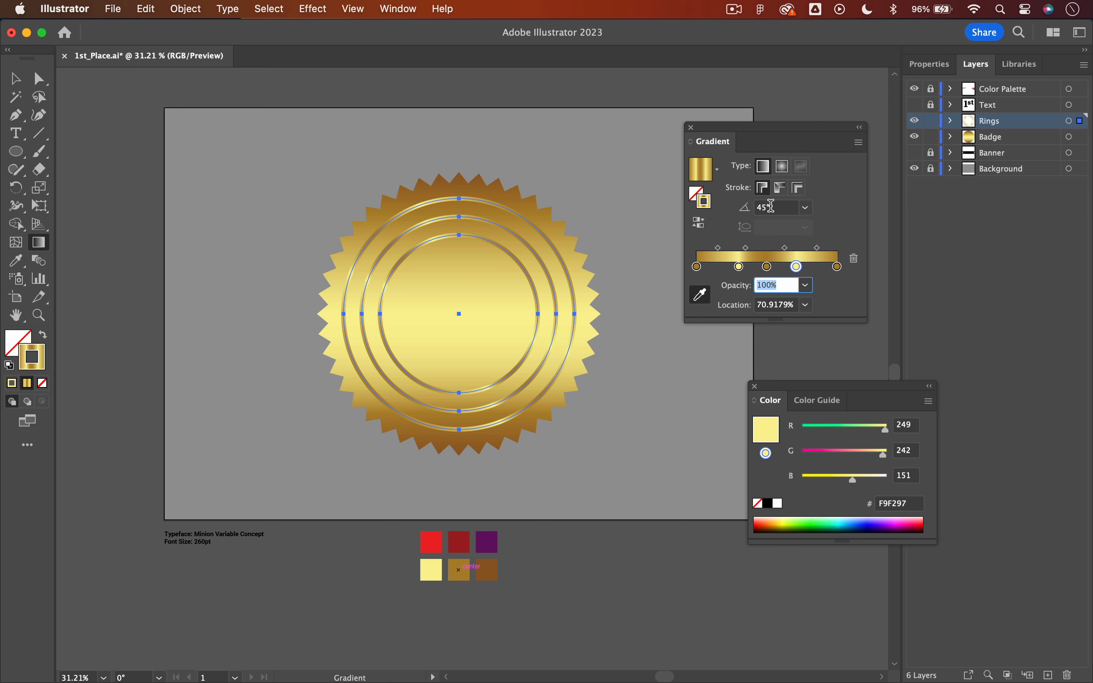
Lock the Badge and Rings layers.
left_click(929, 136)
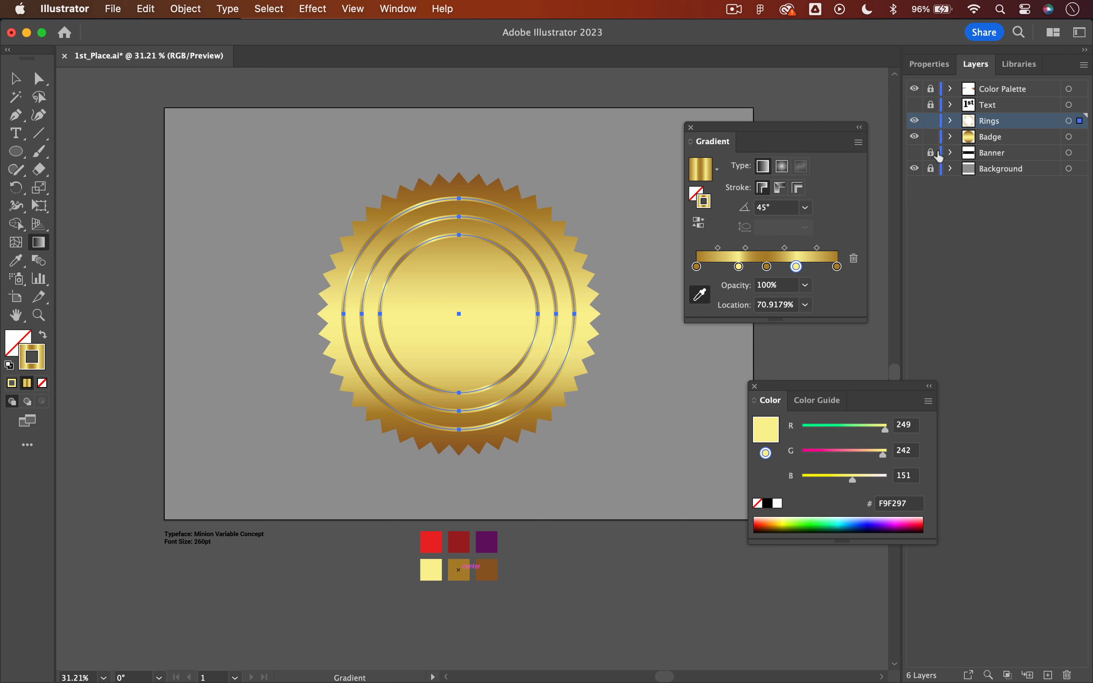
left_click(929, 138)
left_click(929, 122)
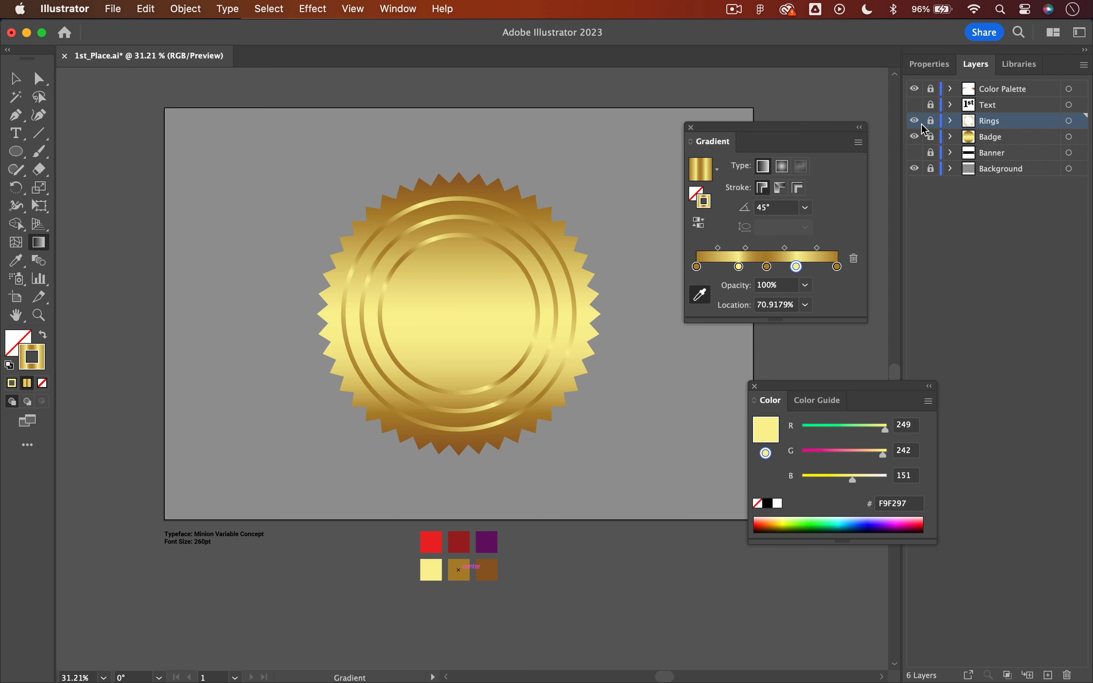
Show and unlock the Text layer, and select the "1st" text with the Selection tool.
left_click(915, 104)
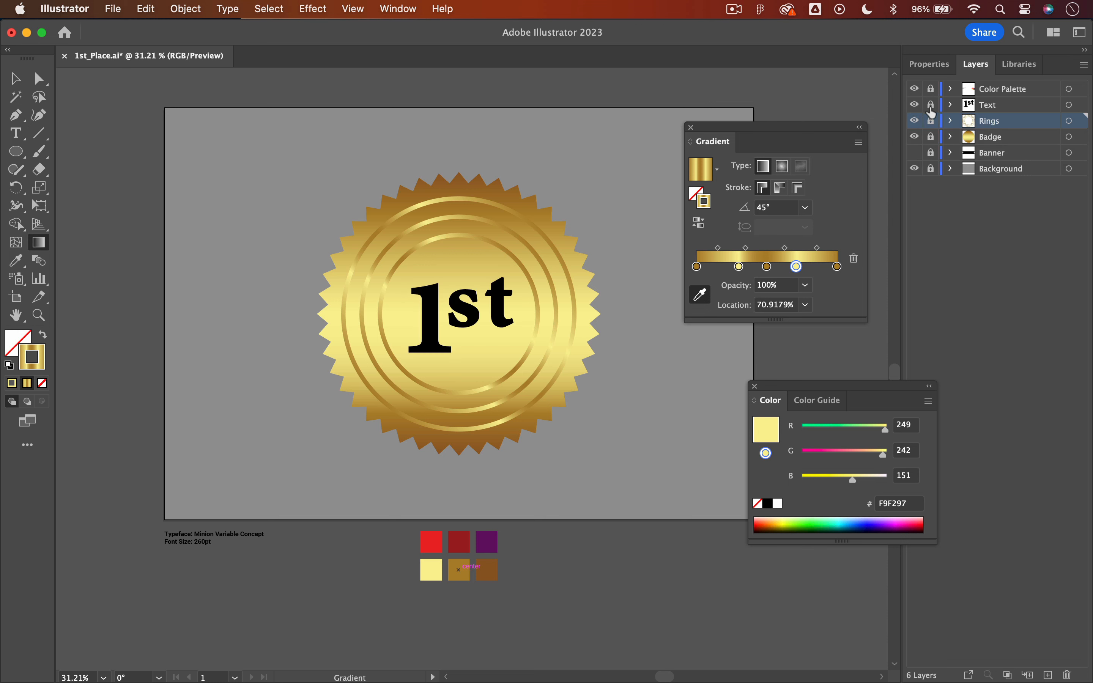
left_click(931, 107)
key("v")
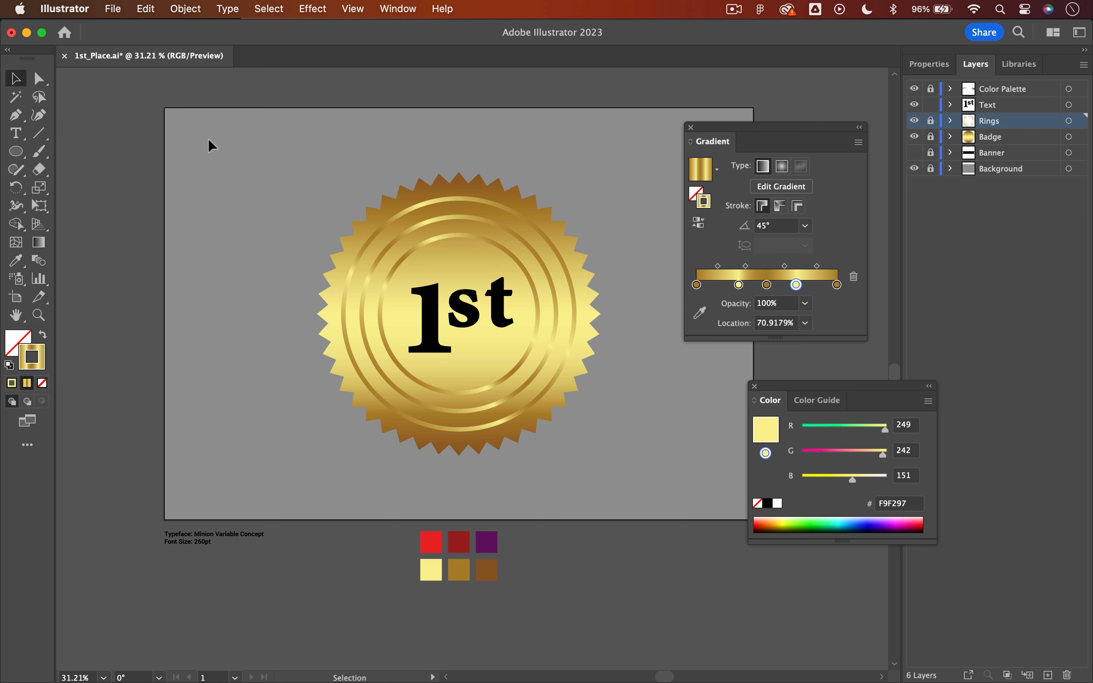
left_click(413, 289)
left_click(431, 304)
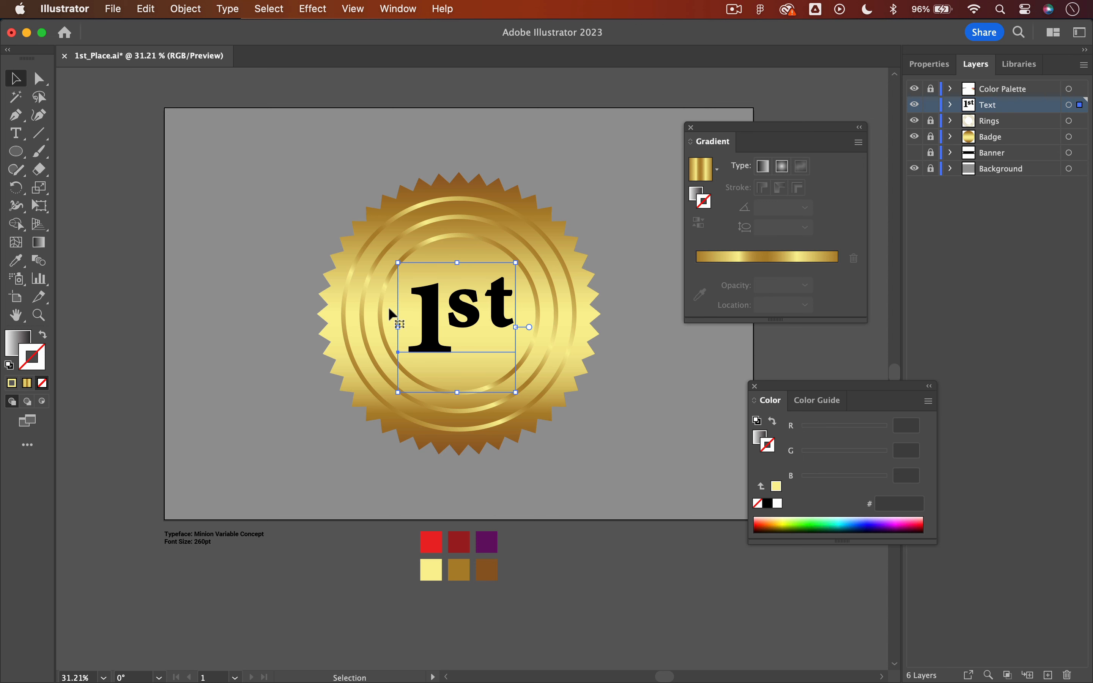
Add a new fill to the "1st" text's appearance and sample the badge's gold gradient into it with the Eyedropper tool.
key("period")
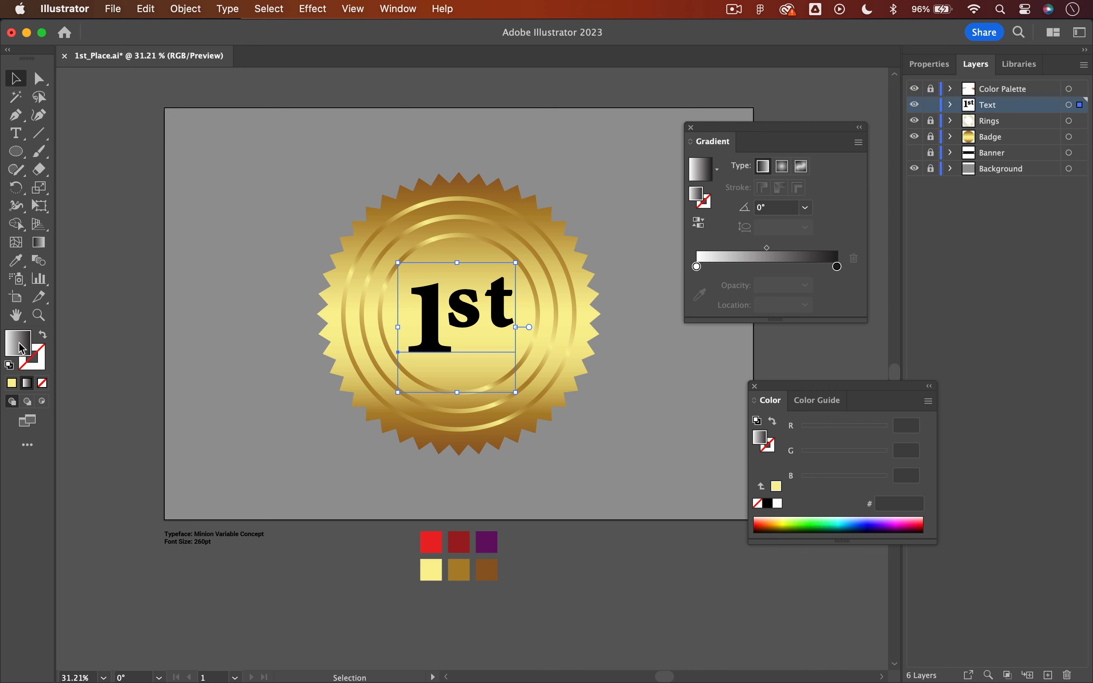
left_click(400, 9)
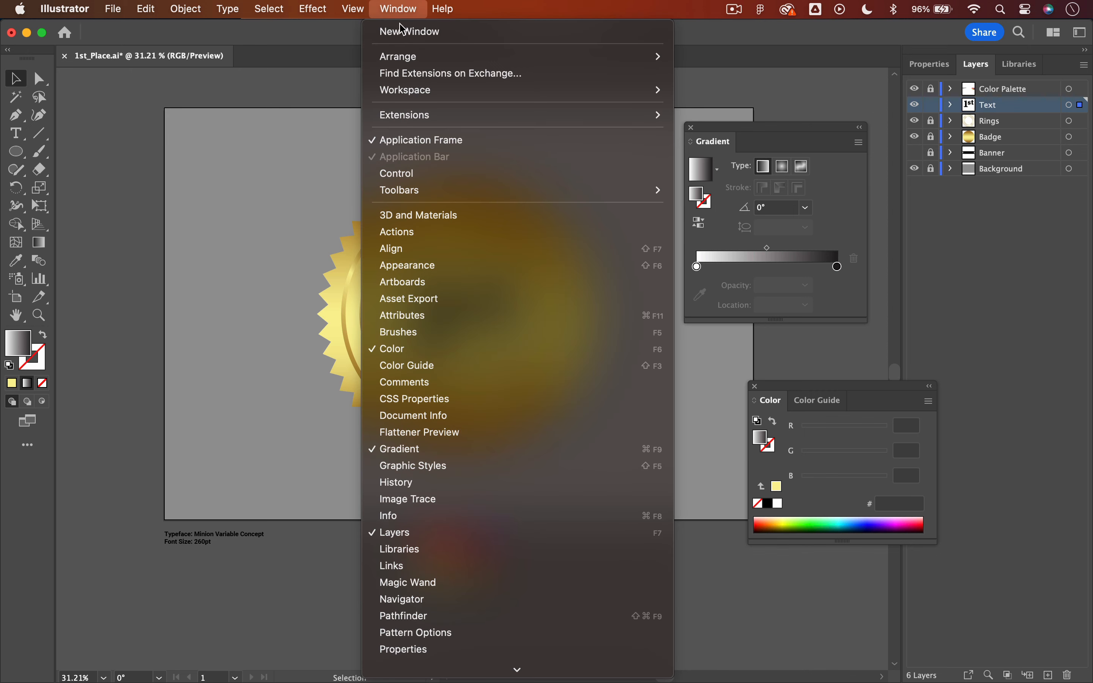
left_click(428, 265)
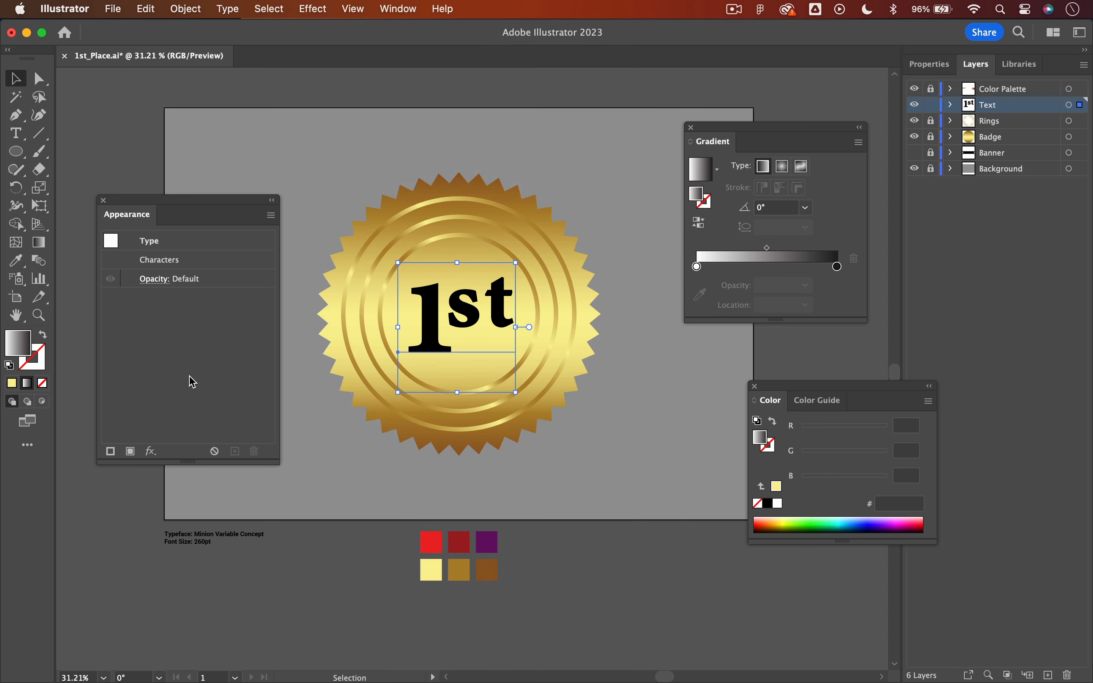
left_click(132, 450)
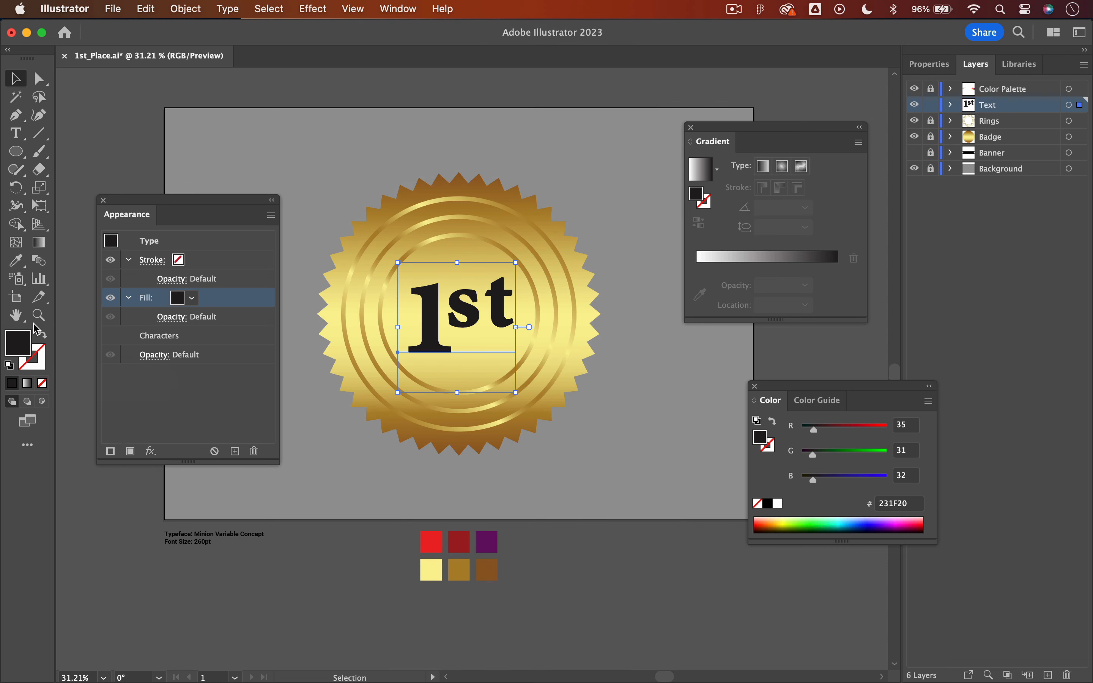
left_click(17, 261)
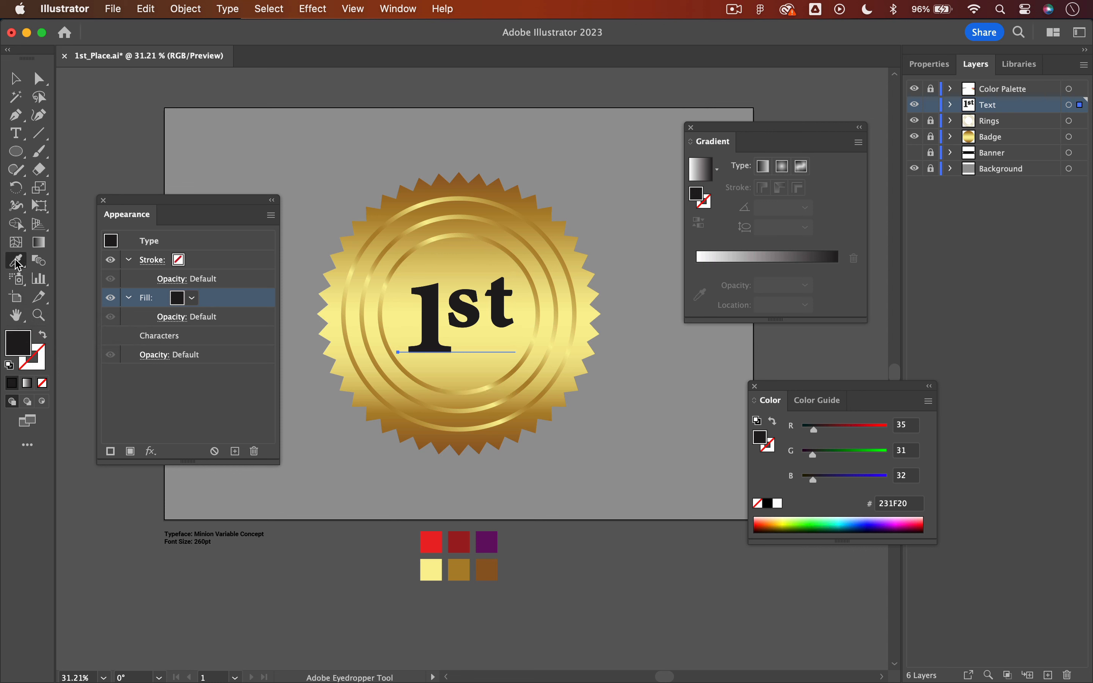
left_click(458, 250)
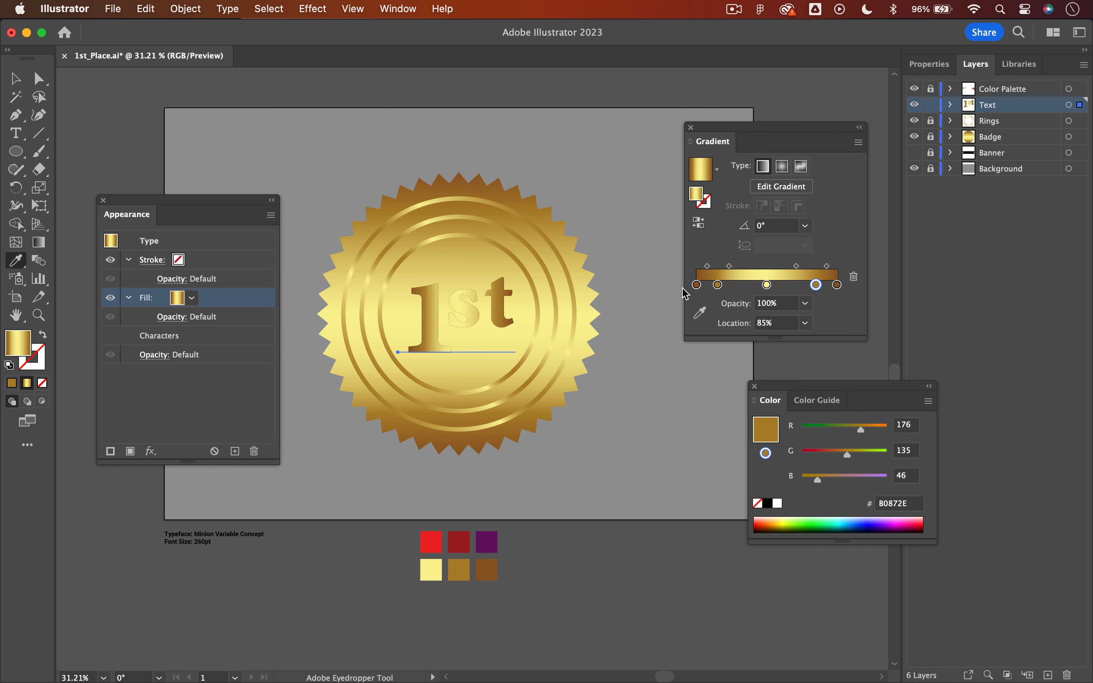
Recolour the text gradient's five stops alternately with the dark red and bright red swatches, starting and ending with dark red.
left_click(698, 285)
left_click(698, 315)
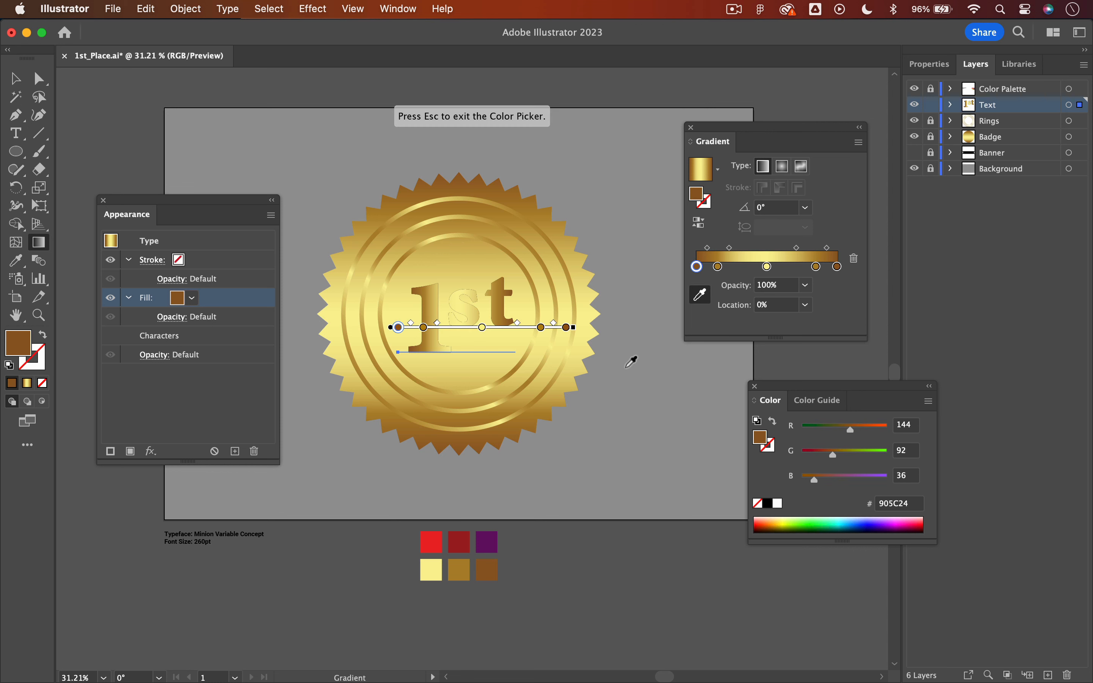
left_click(463, 543)
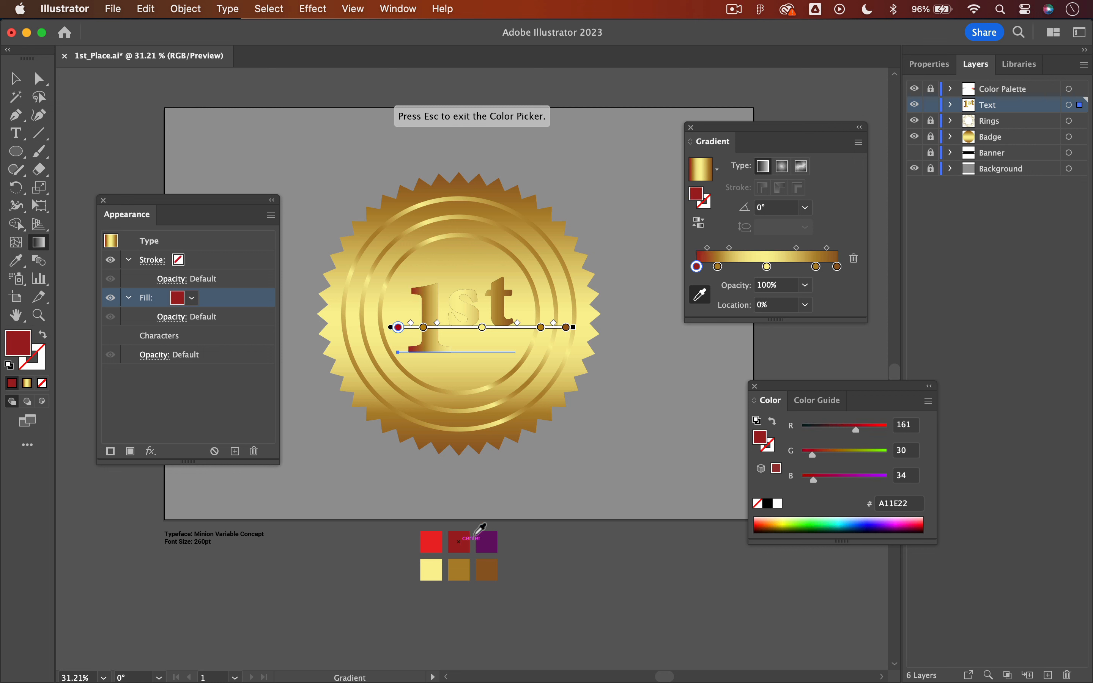
left_click(718, 267)
left_click(432, 541)
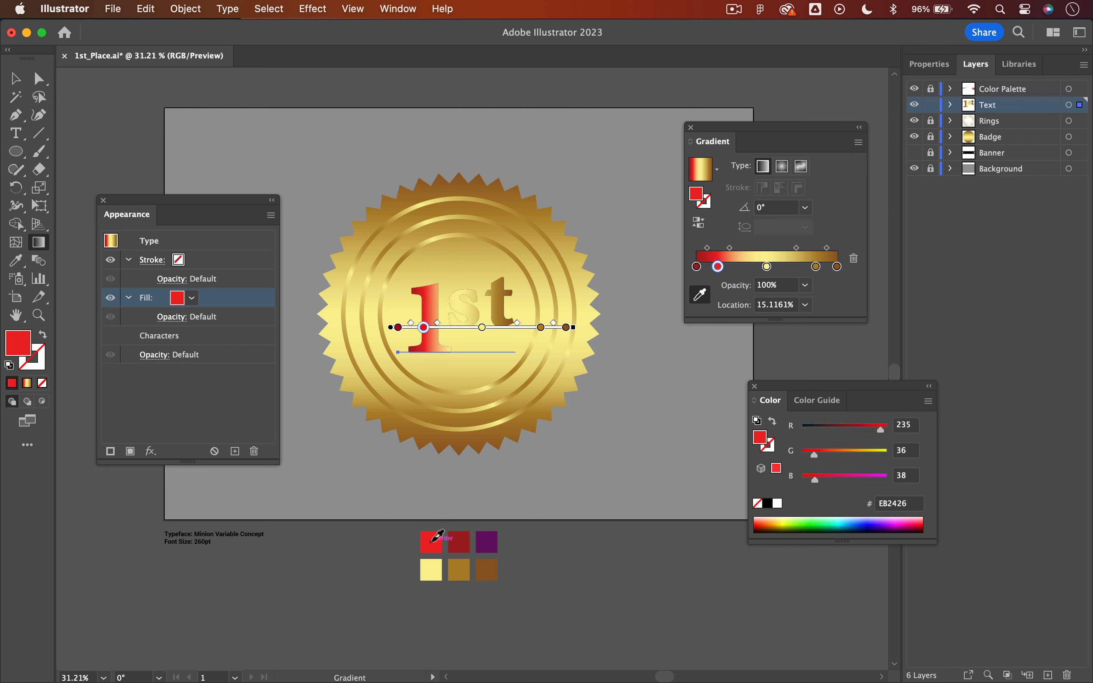
left_click(767, 266)
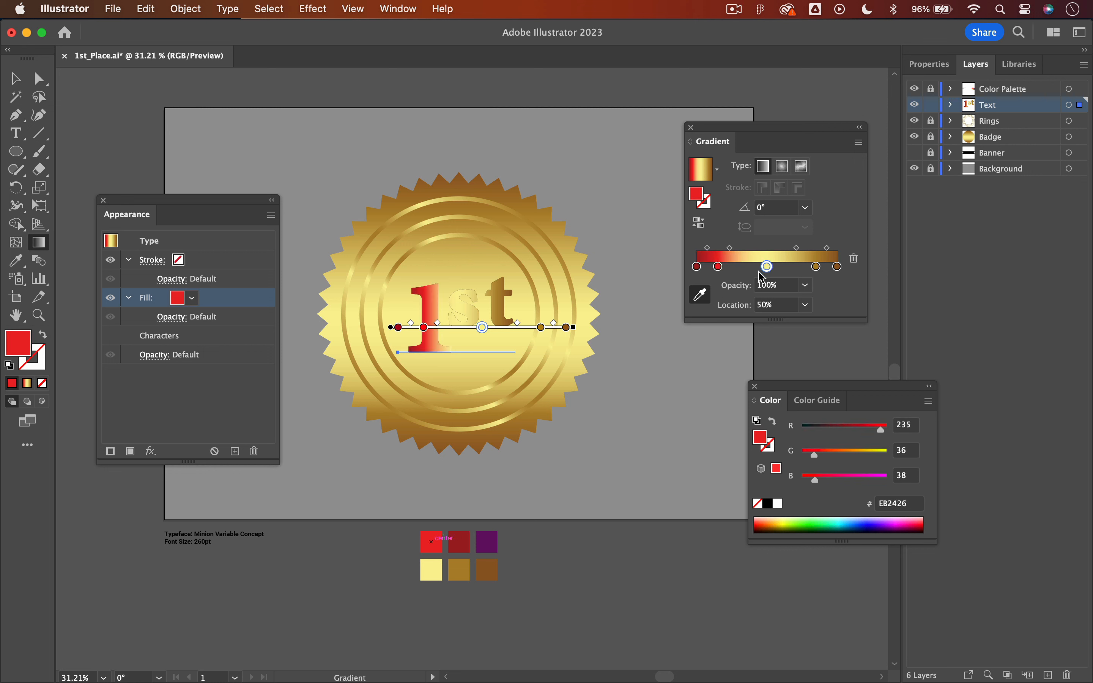
left_click(432, 570)
left_click(461, 540)
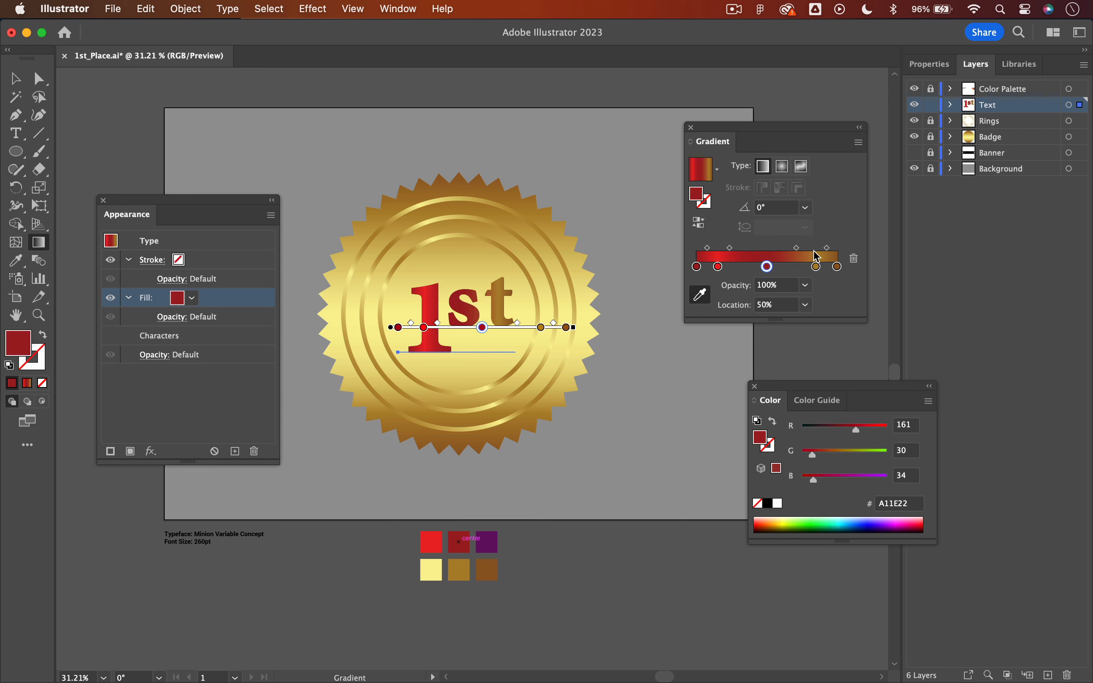
left_click(815, 267)
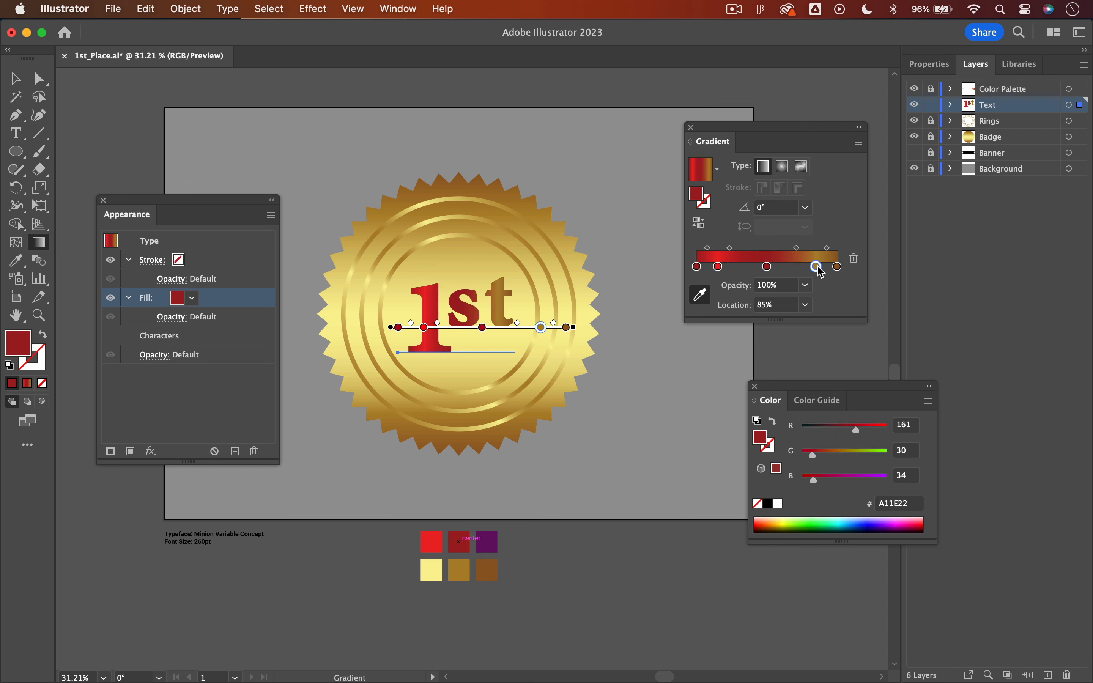
left_click(431, 541)
left_click(838, 266)
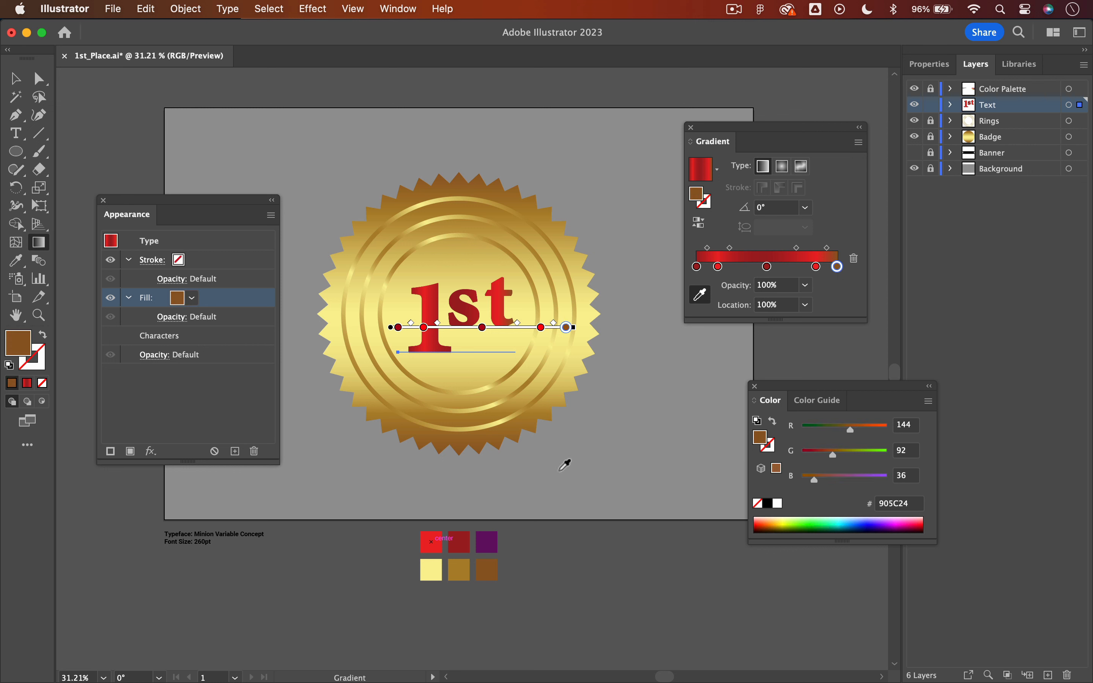
left_click(463, 539)
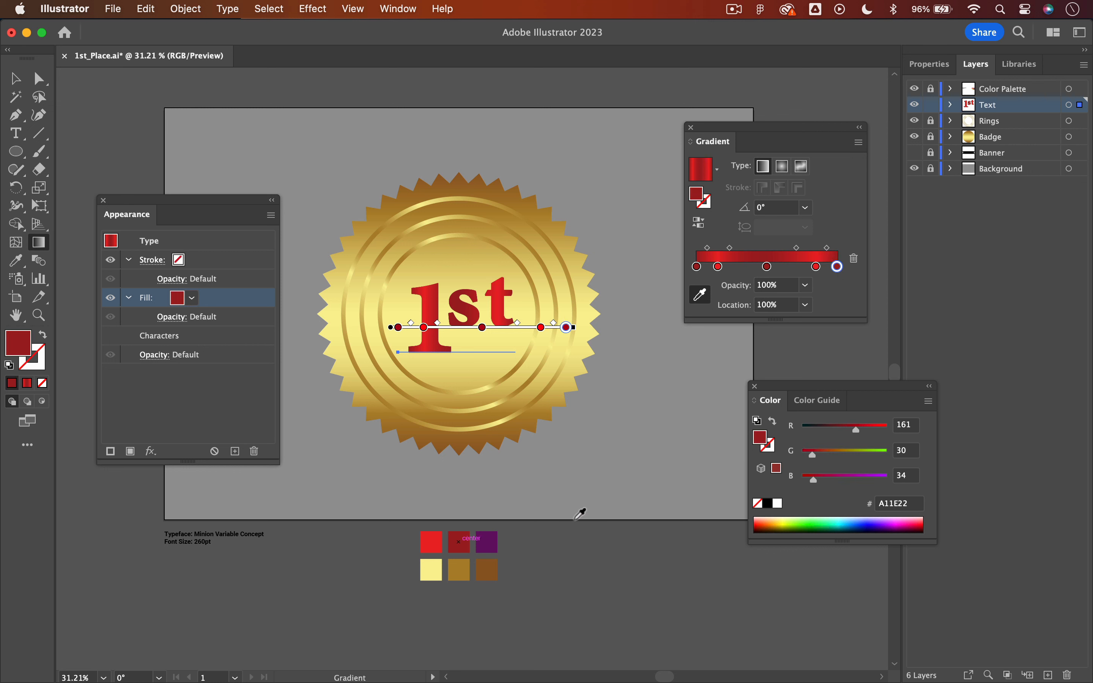
Move the text gradient's bright red stops inward to about 25% and 76%, and set the gradient angle to 30°.
left_click_drag(718, 266, 732, 267)
left_click_drag(816, 267, 806, 272)
left_click(778, 209)
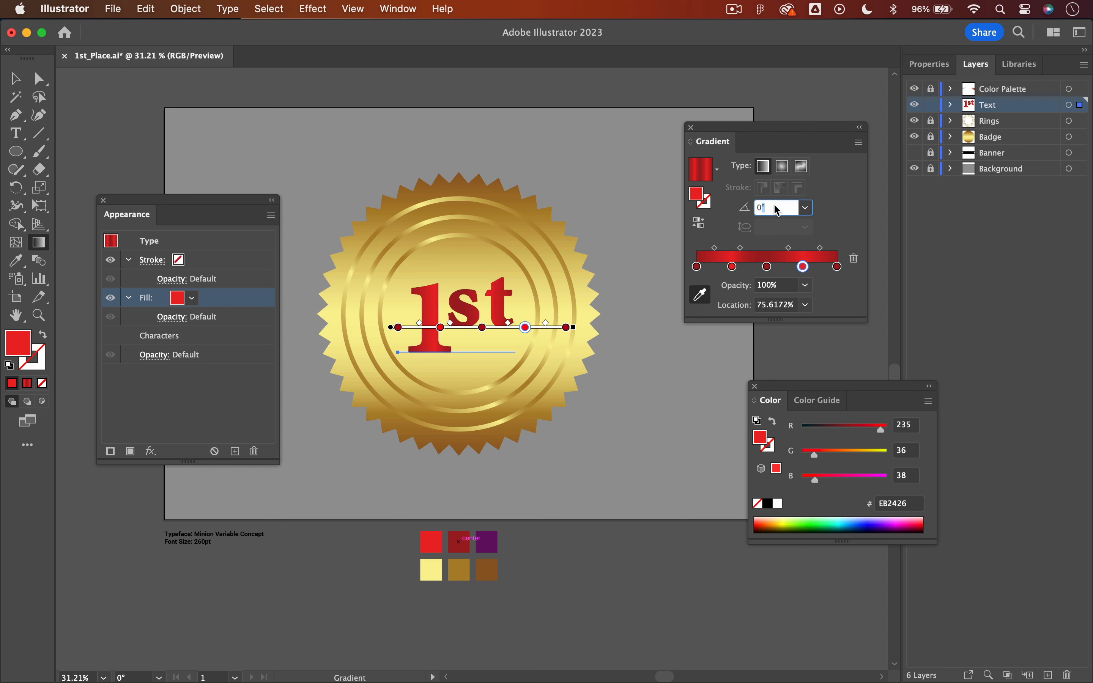
type("30")
key("Tab")
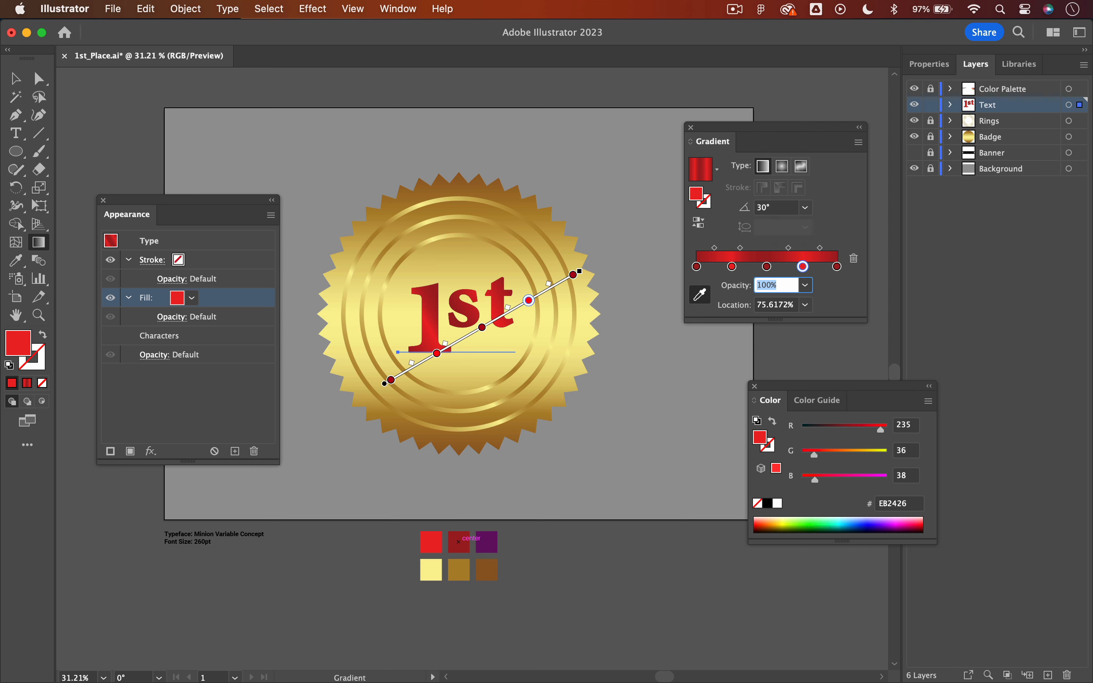
Lock the Text layer, show and unlock the Banner layer, and close the Appearance panel.
left_click(931, 105)
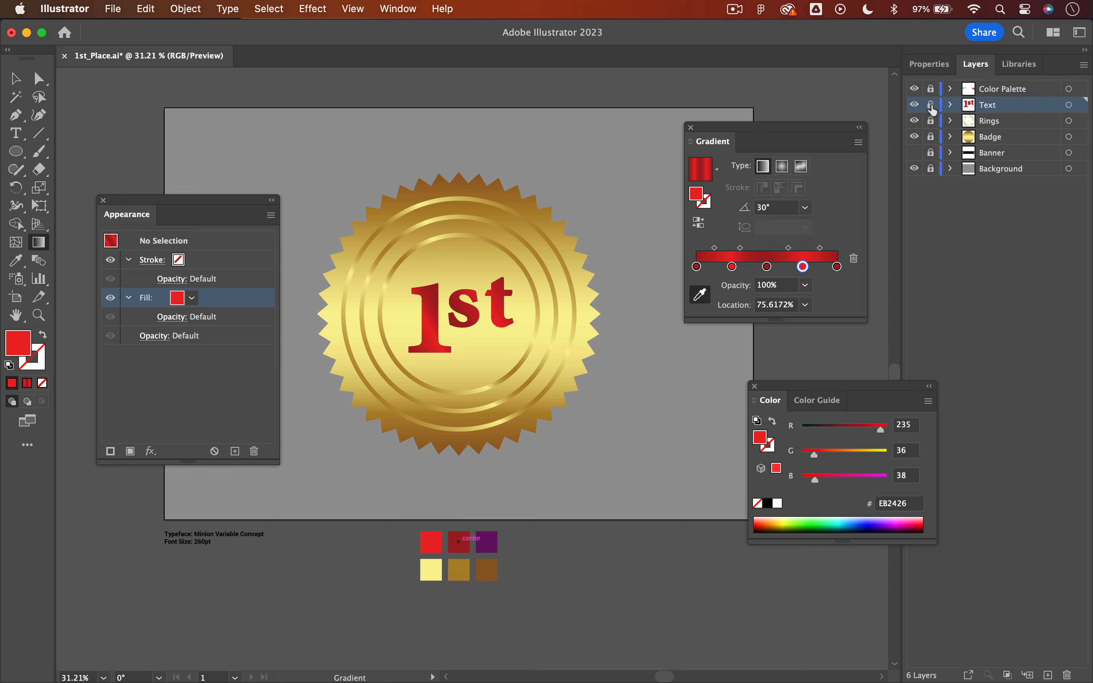
left_click(914, 154)
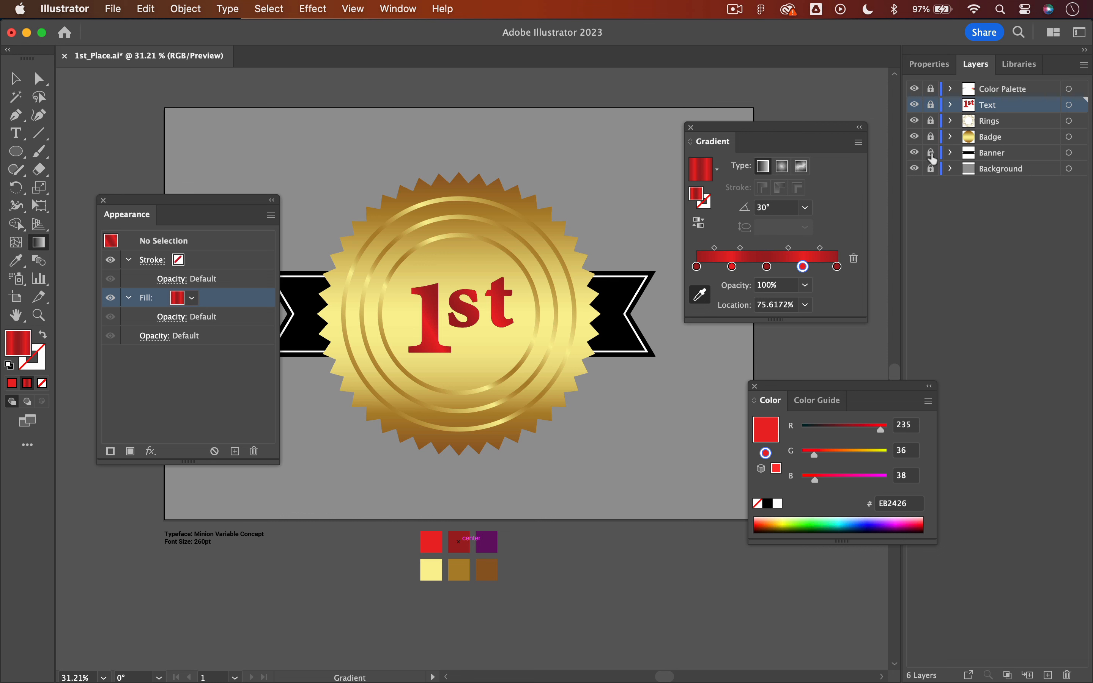
left_click(930, 152)
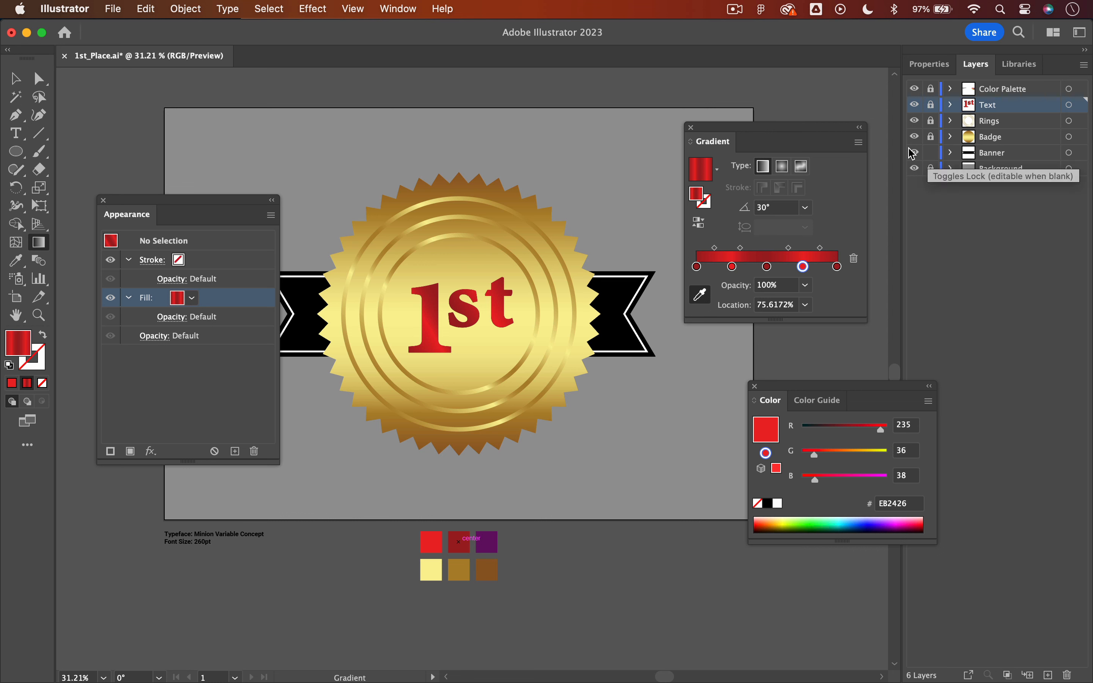
left_click(103, 200)
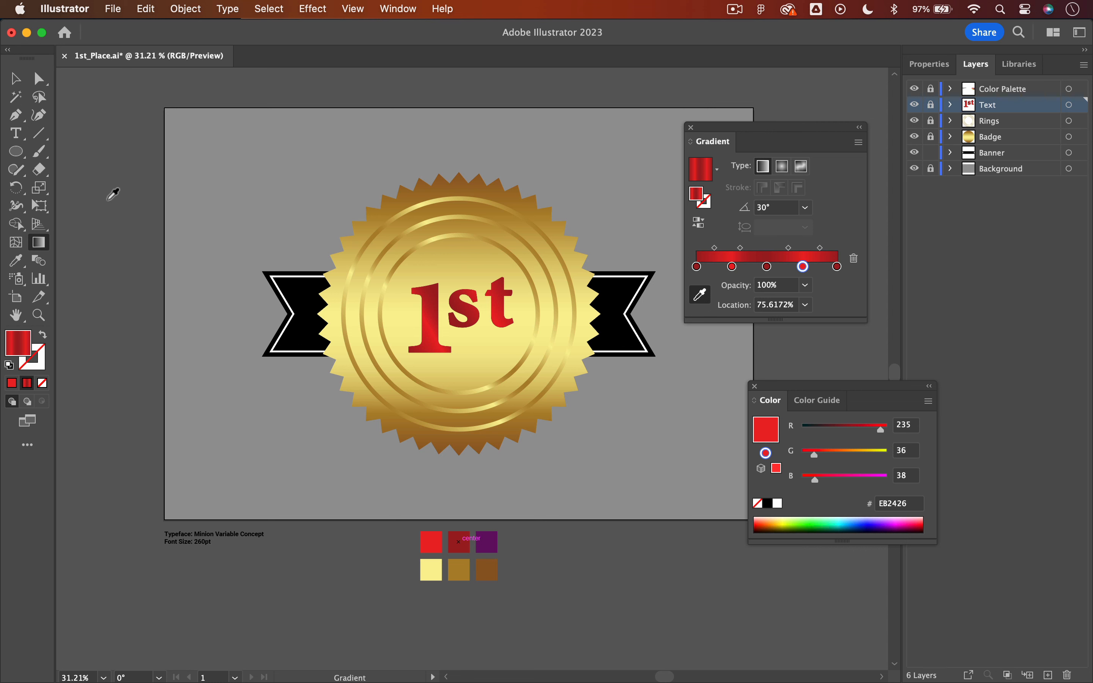
Select the black banner shape with the Selection tool and fill it with the red gradient.
left_click(8, 78)
left_click(296, 287)
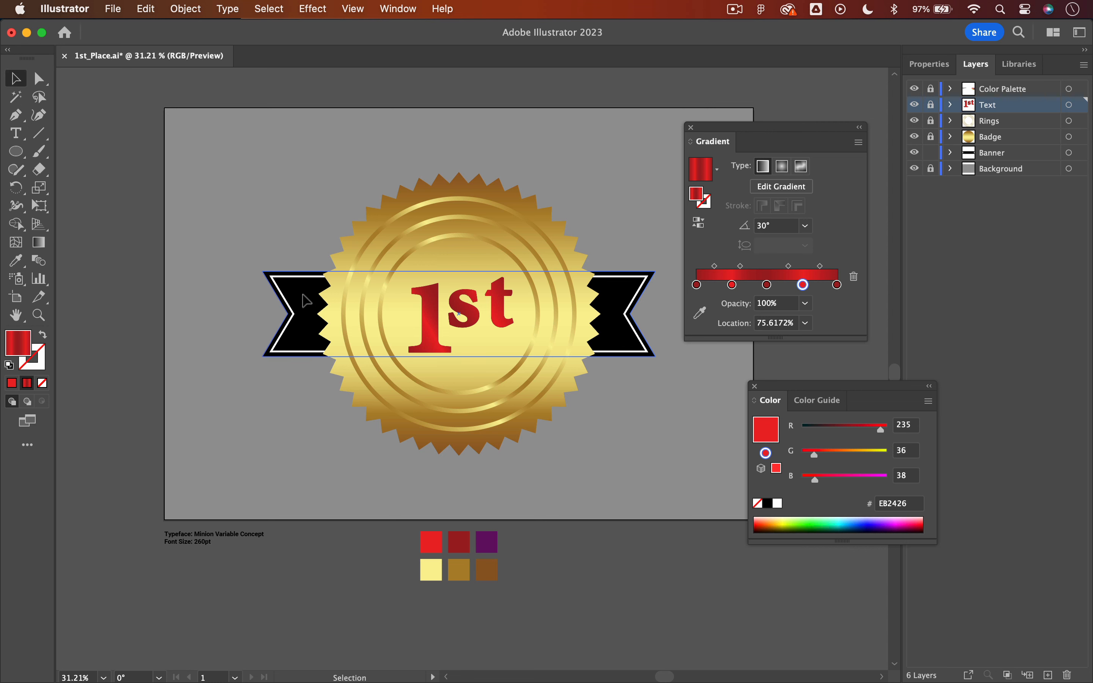
left_click(306, 300)
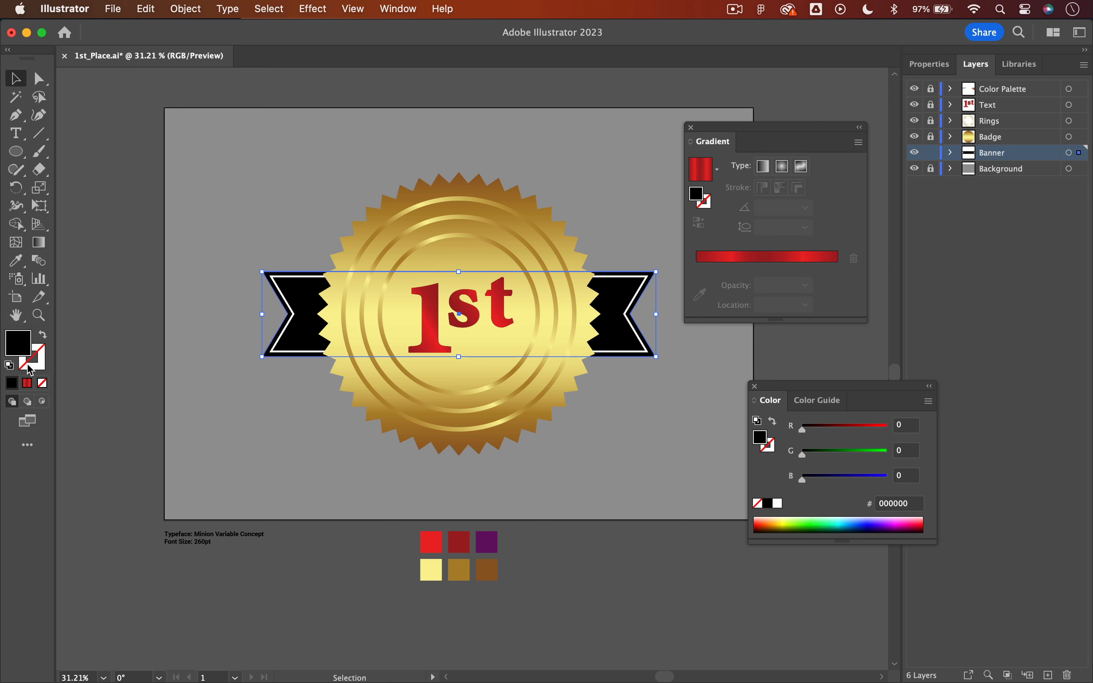
left_click(28, 390)
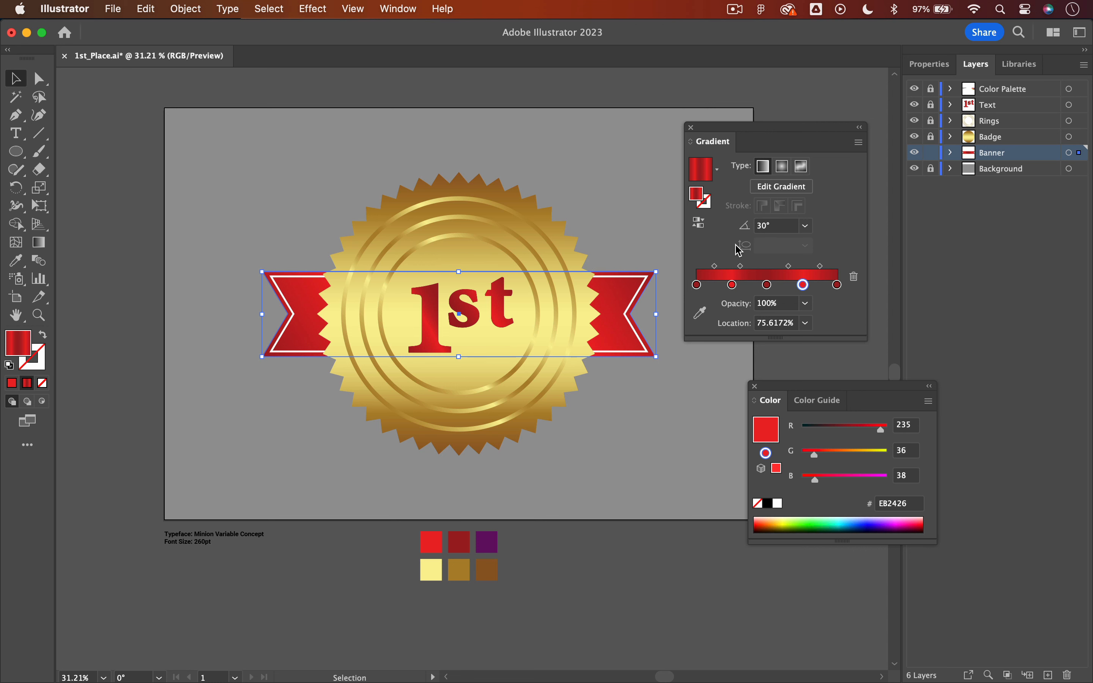
Set the banner gradient's angle to 0° and gather its first three stops near the left end, the first at about 2.6%.
left_click(788, 230)
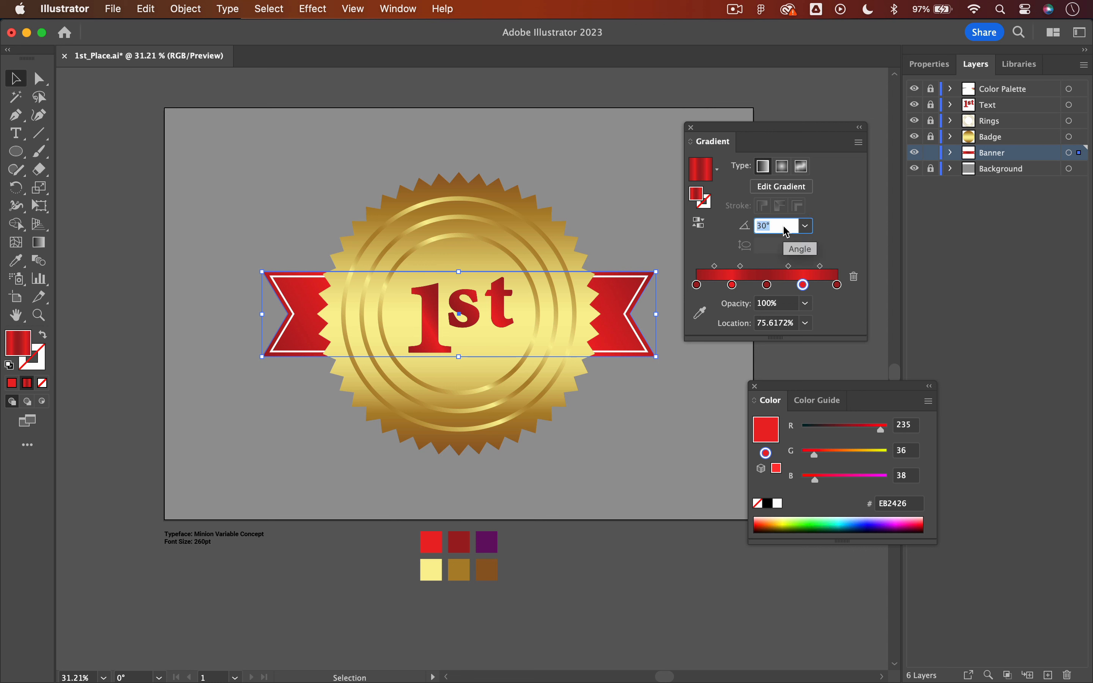
type("0")
key("Tab")
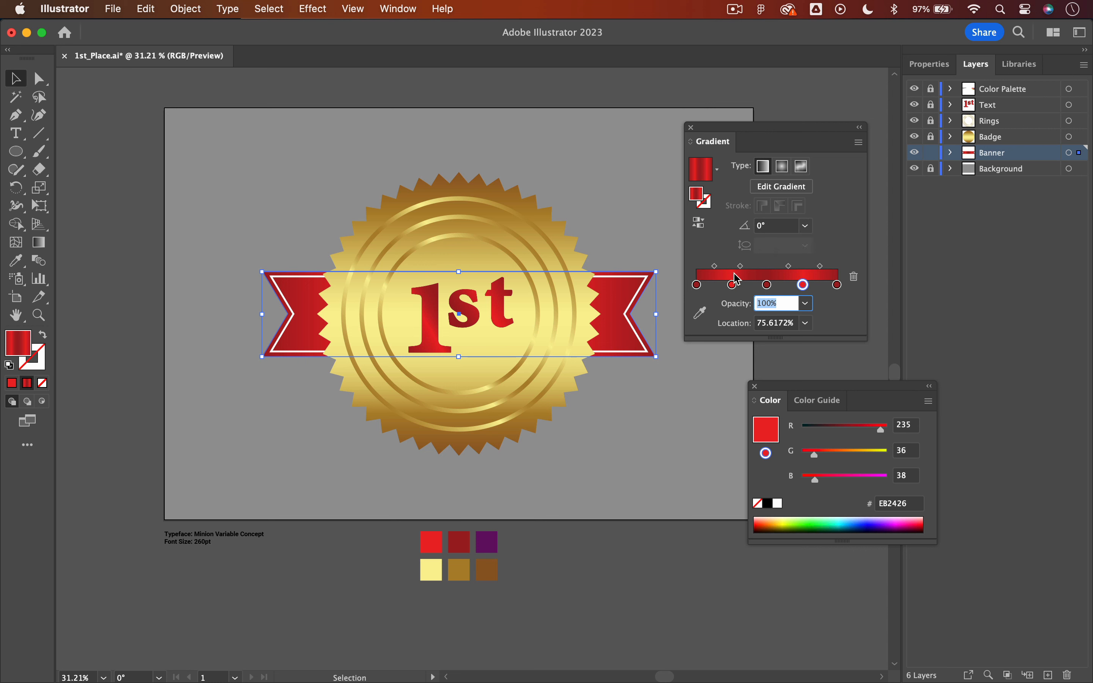
mouse_move(732, 284)
left_mouse_down()
mouse_move(711, 289)
mouse_move(746, 288)
mouse_move(699, 290)
mouse_move(714, 288)
left_mouse_up()
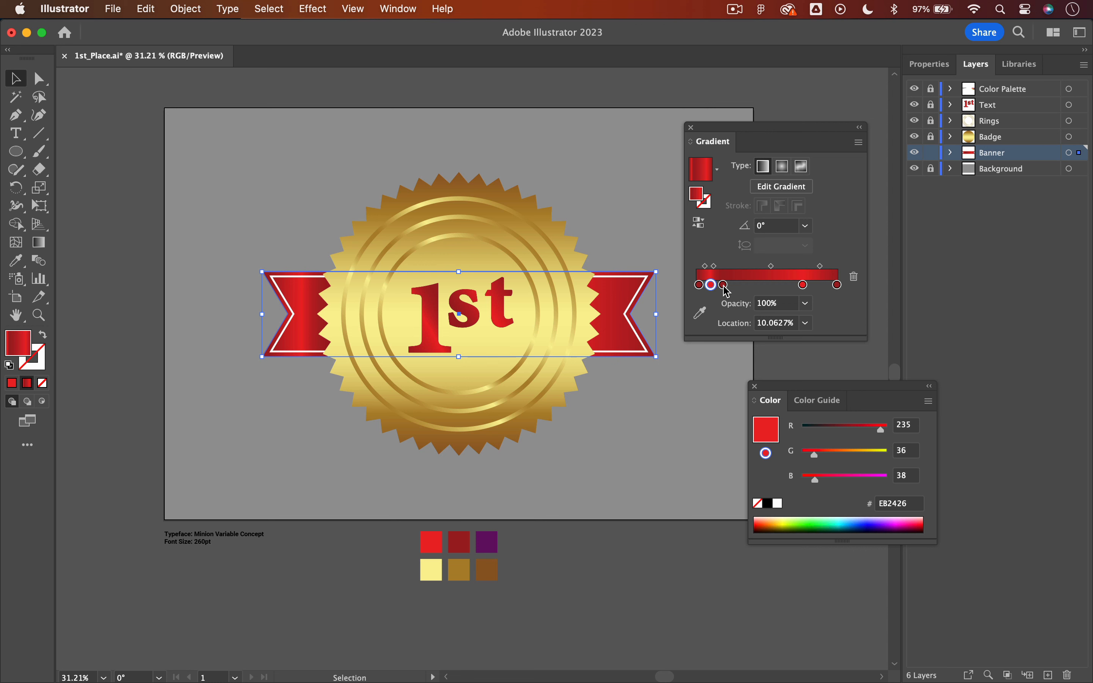
left_click_drag(724, 286, 703, 290)
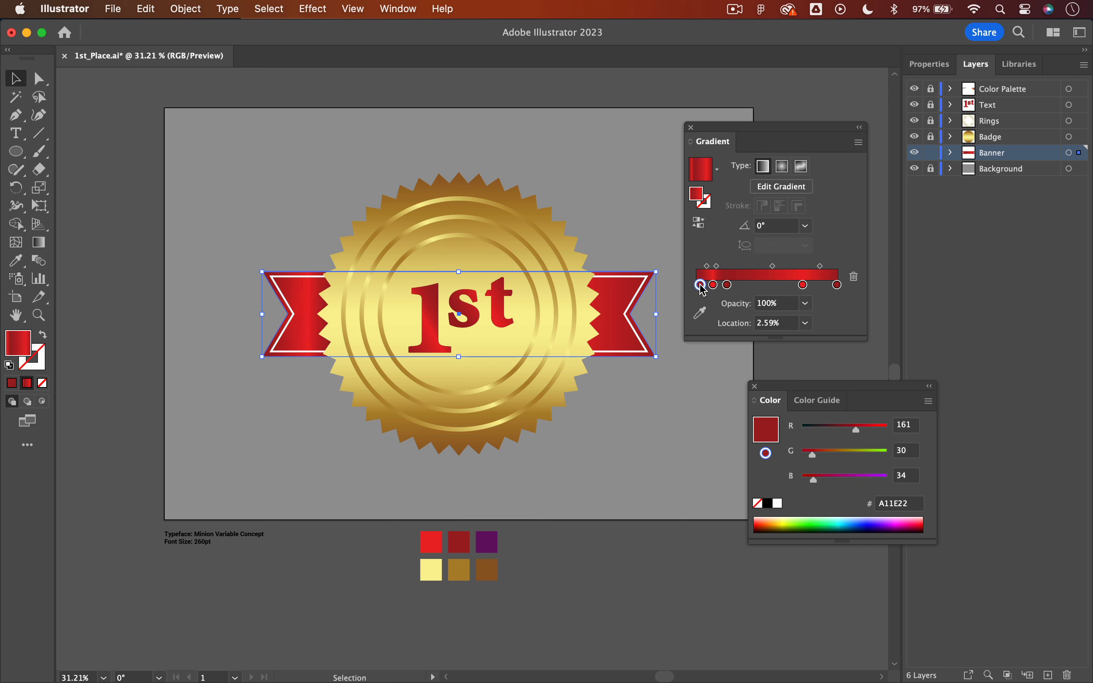
Add a mid-gradient stop sampled from the dark red swatch, and gather the last three stops at the right end, bright red at about 89%.
left_click(768, 287)
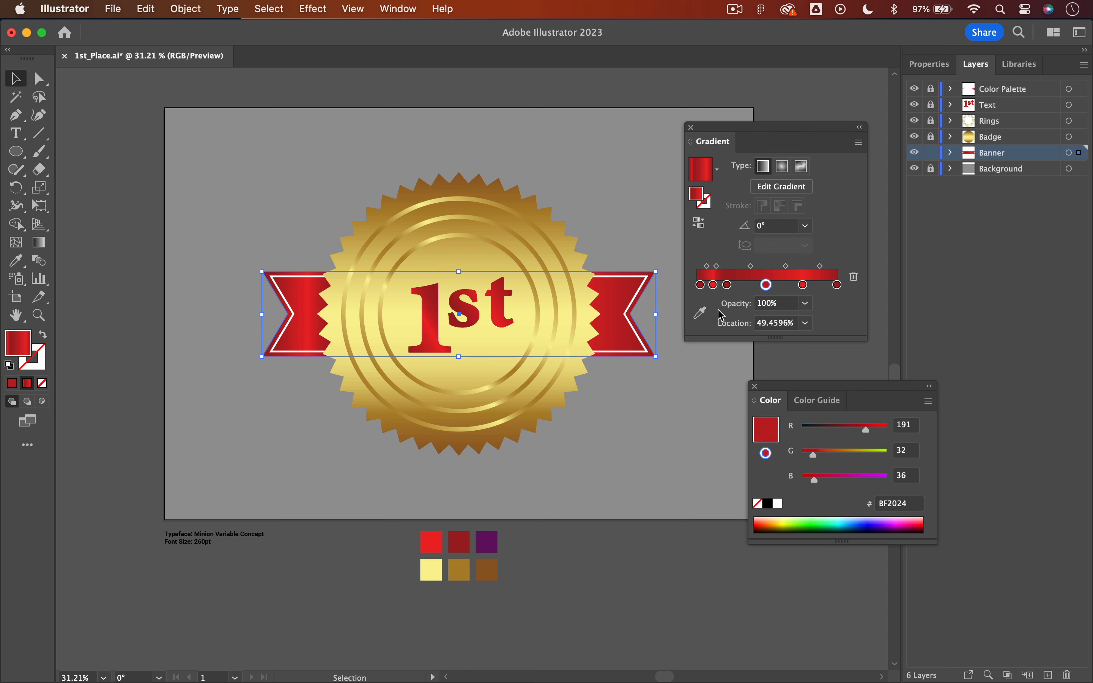
left_click(701, 313)
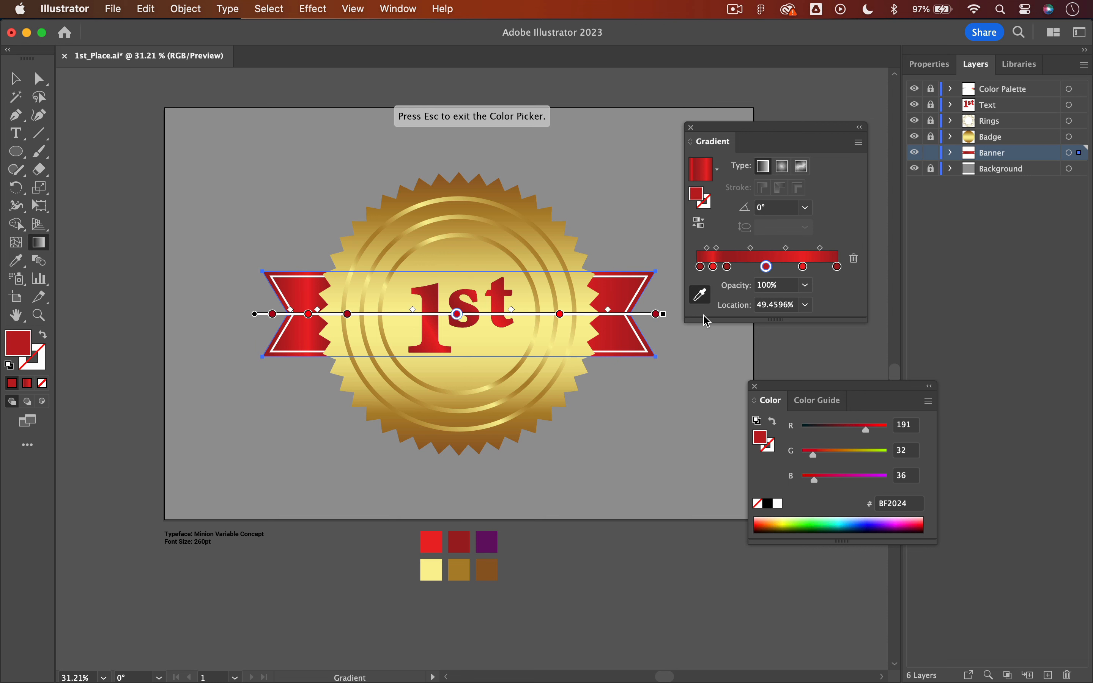
left_click(469, 534)
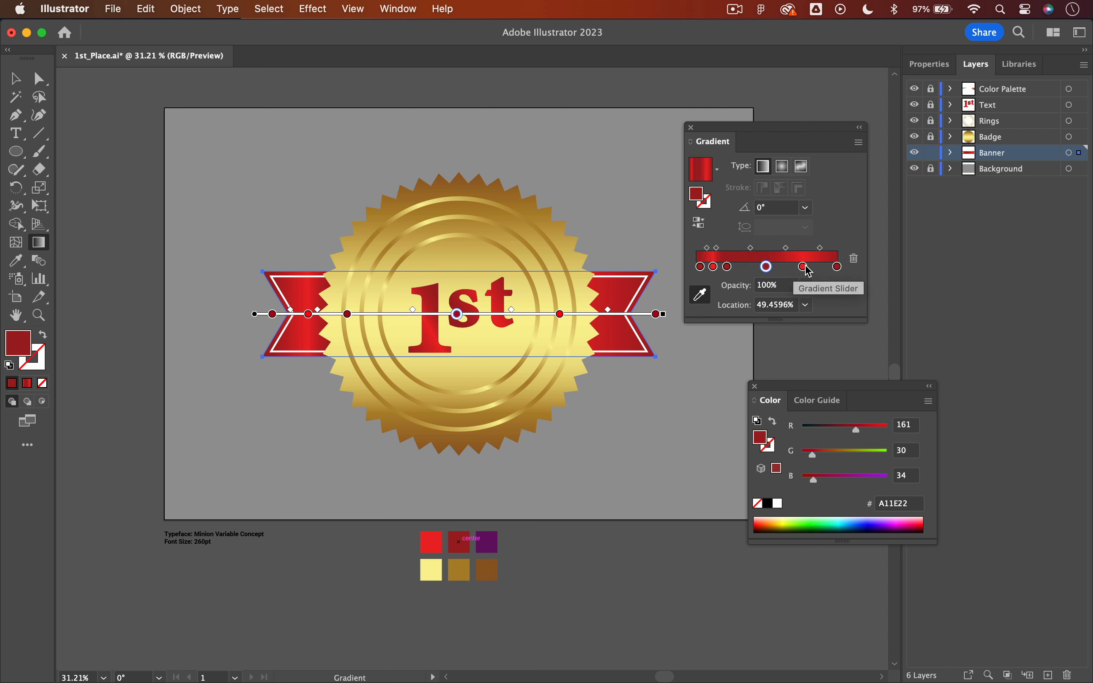
left_click_drag(806, 267, 834, 271)
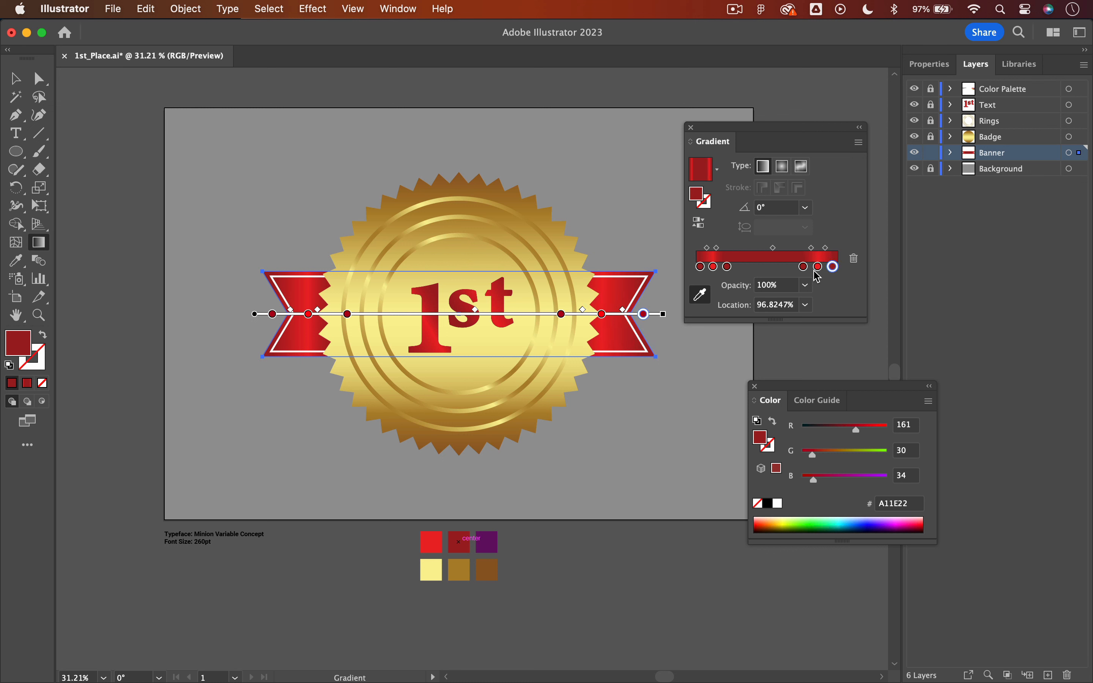
left_click_drag(803, 267, 823, 269)
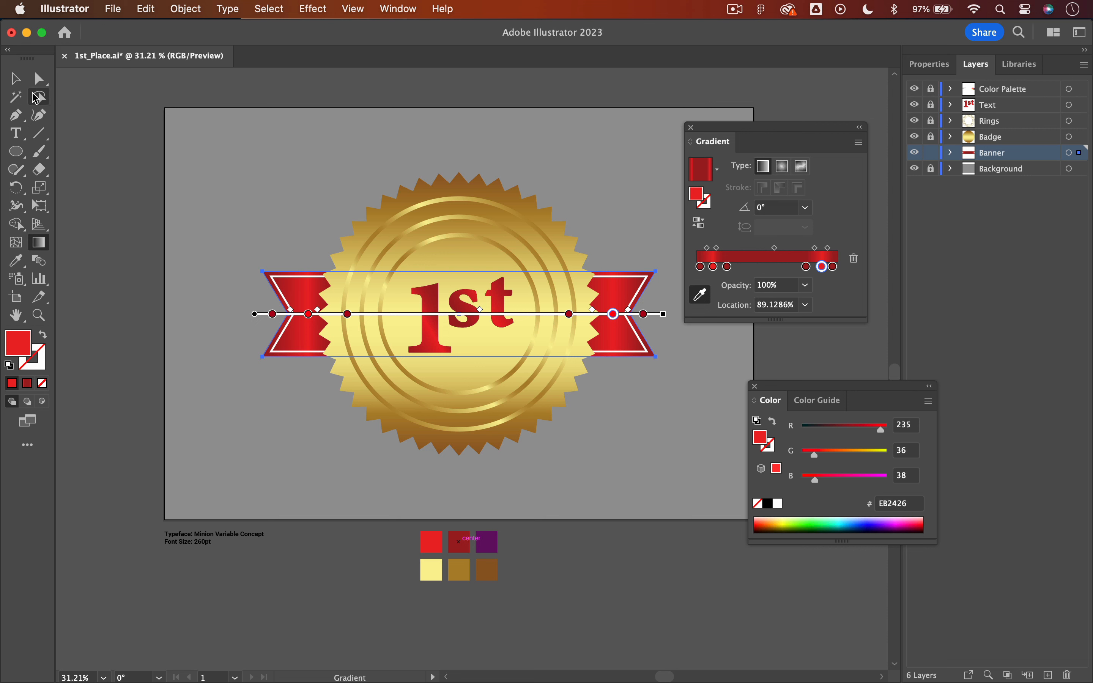
Select the banner's white inner outline and sample the rings' gold gradient onto its stroke with the Eyedropper tool.
left_click(18, 80)
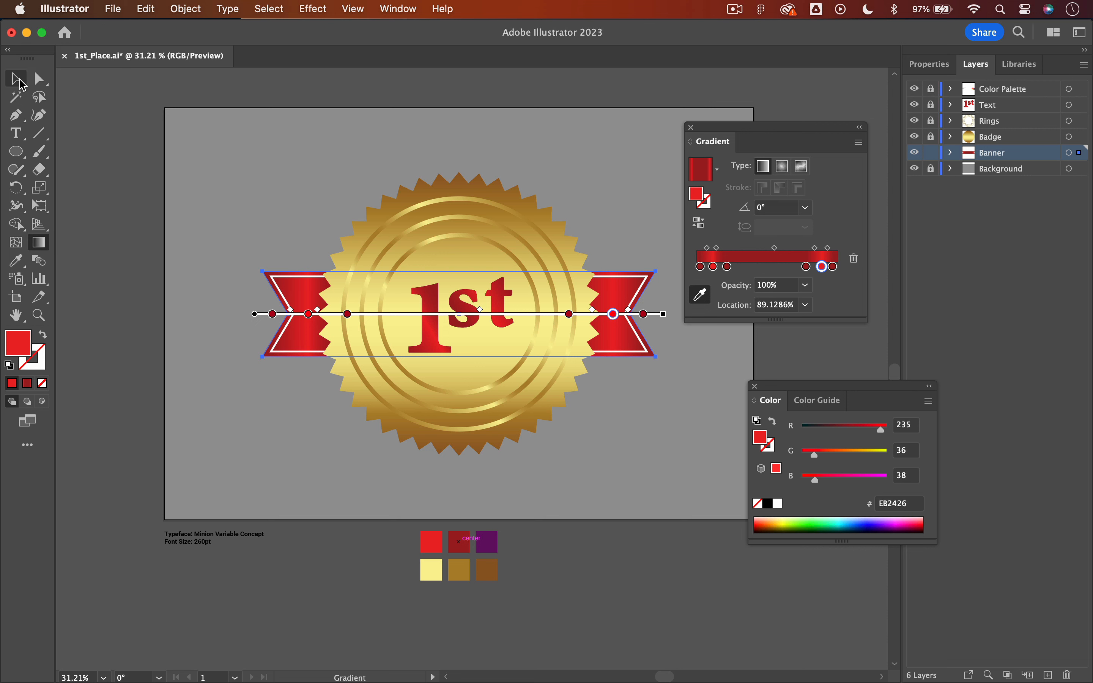
left_click(294, 283)
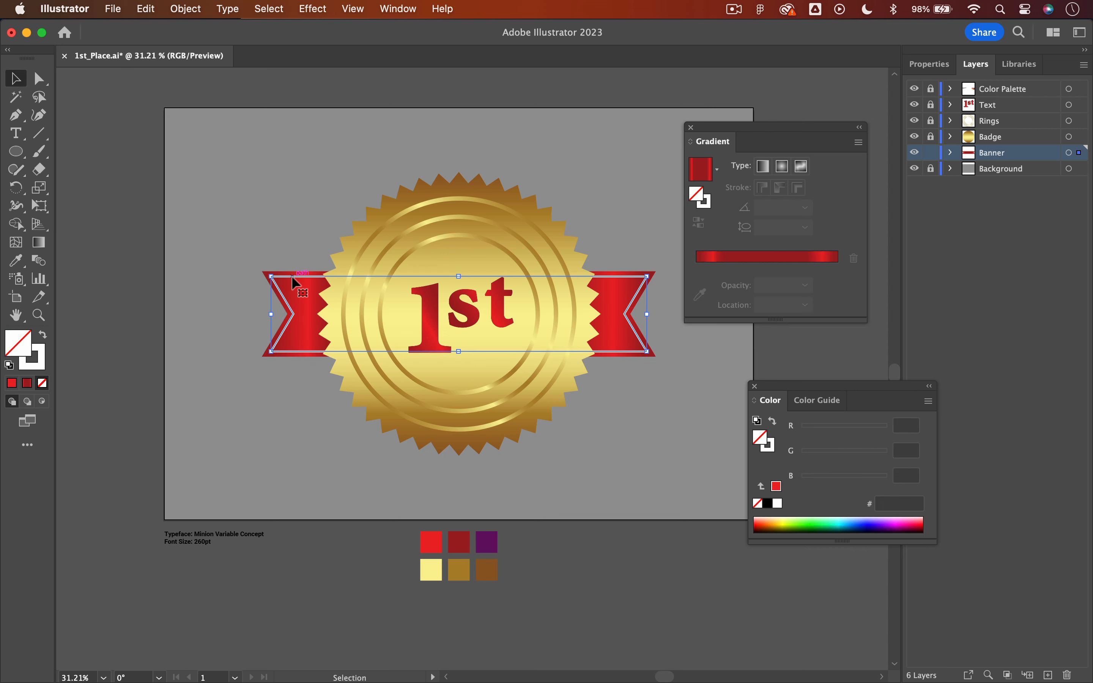
left_click(18, 261)
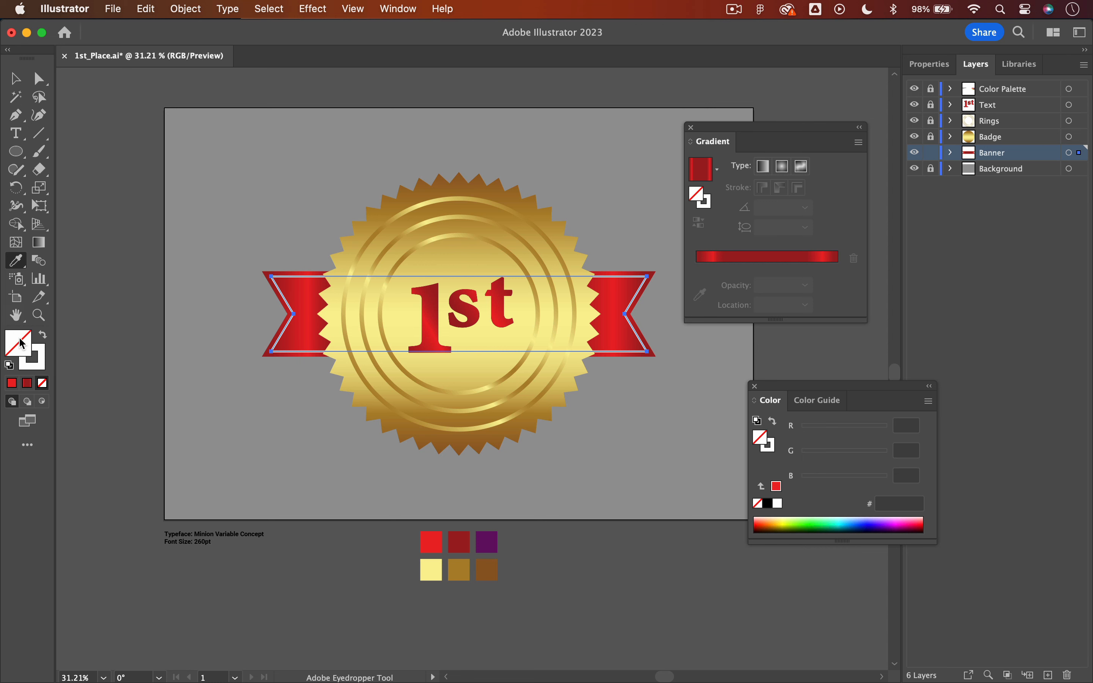
left_click(42, 357)
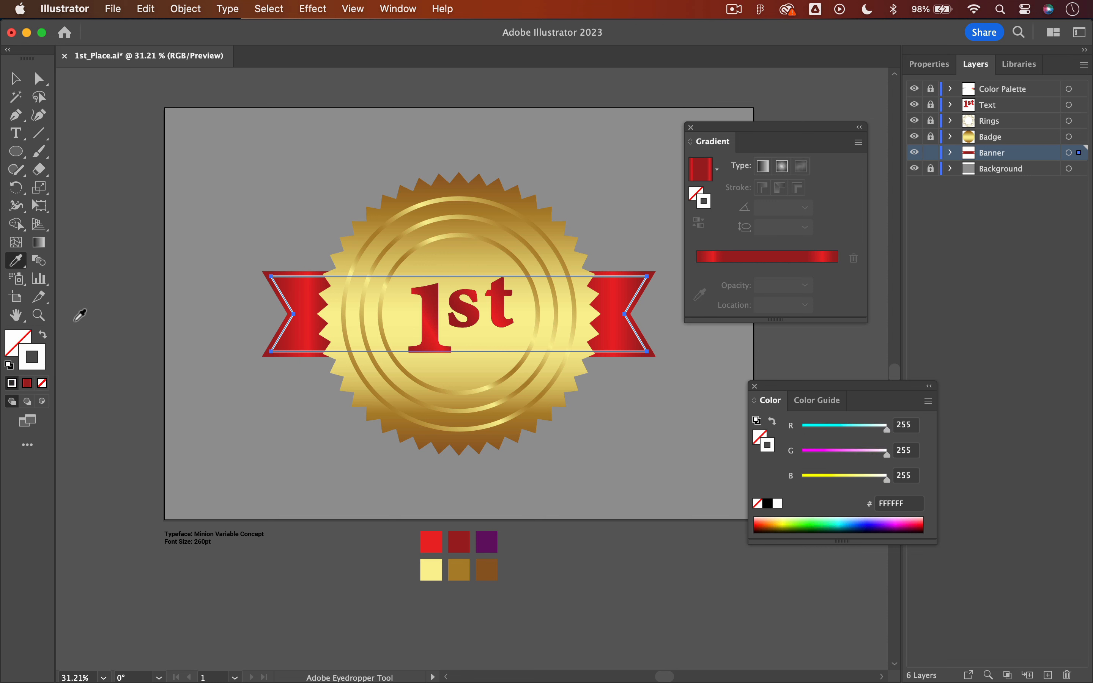
left_click(439, 237, "shift")
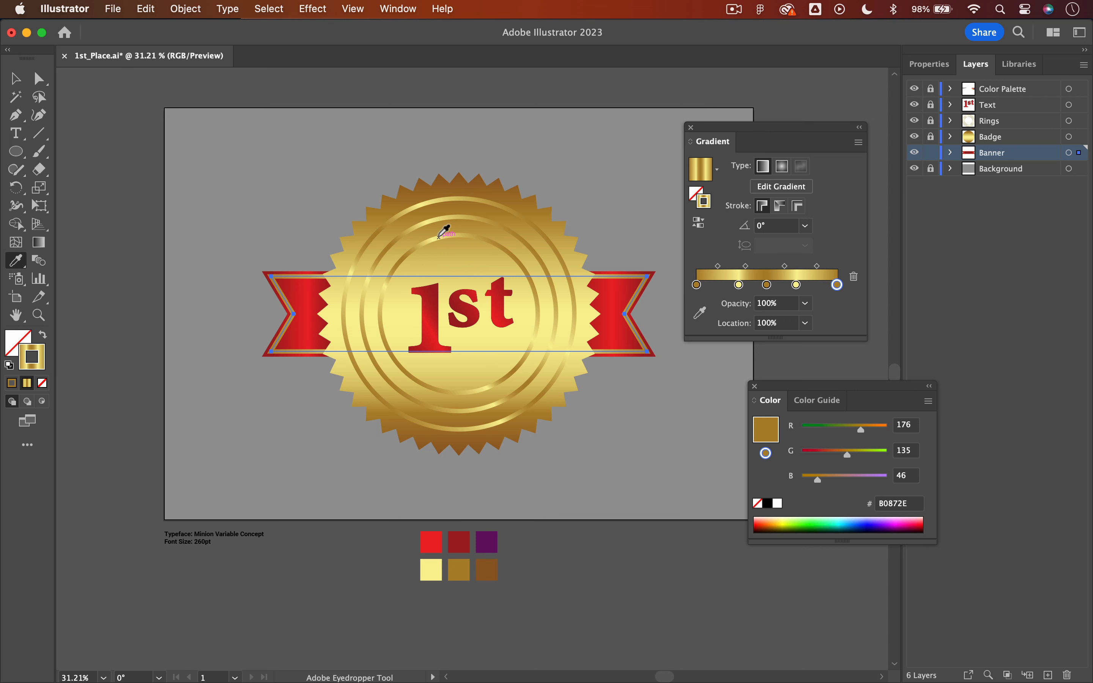
Recolour both end stops of the outline's gold gradient with the brown swatch, and move the light yellow stops outward to about 14% and 83%.
left_click(697, 284)
left_click(698, 314)
left_click(492, 570)
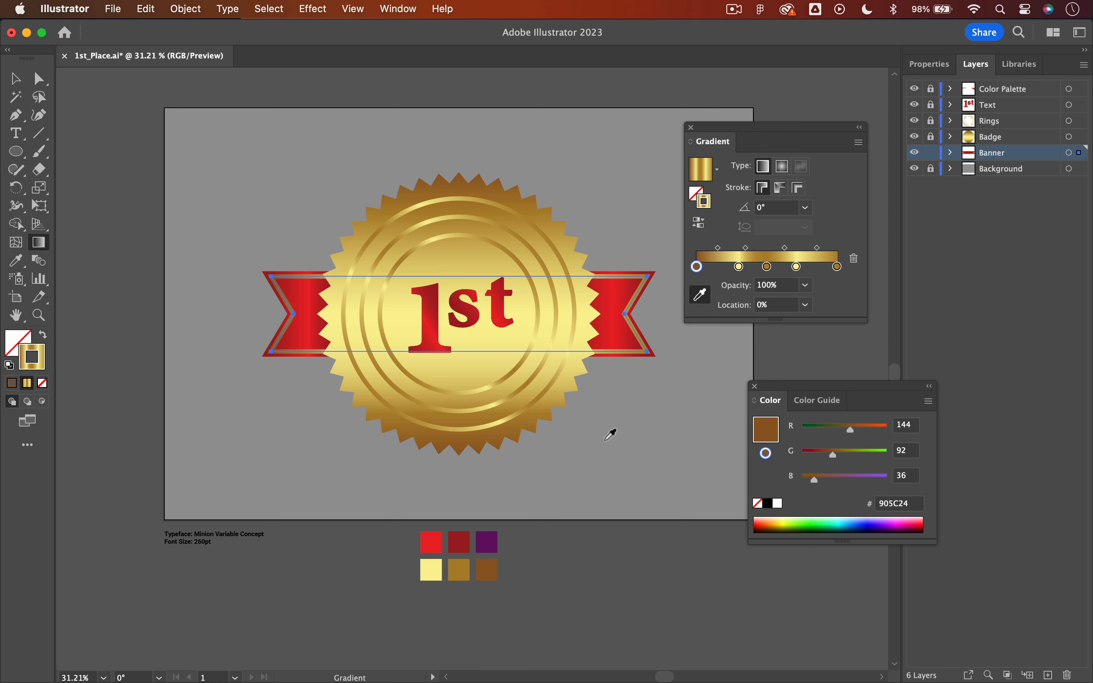
left_click_drag(742, 270, 719, 272)
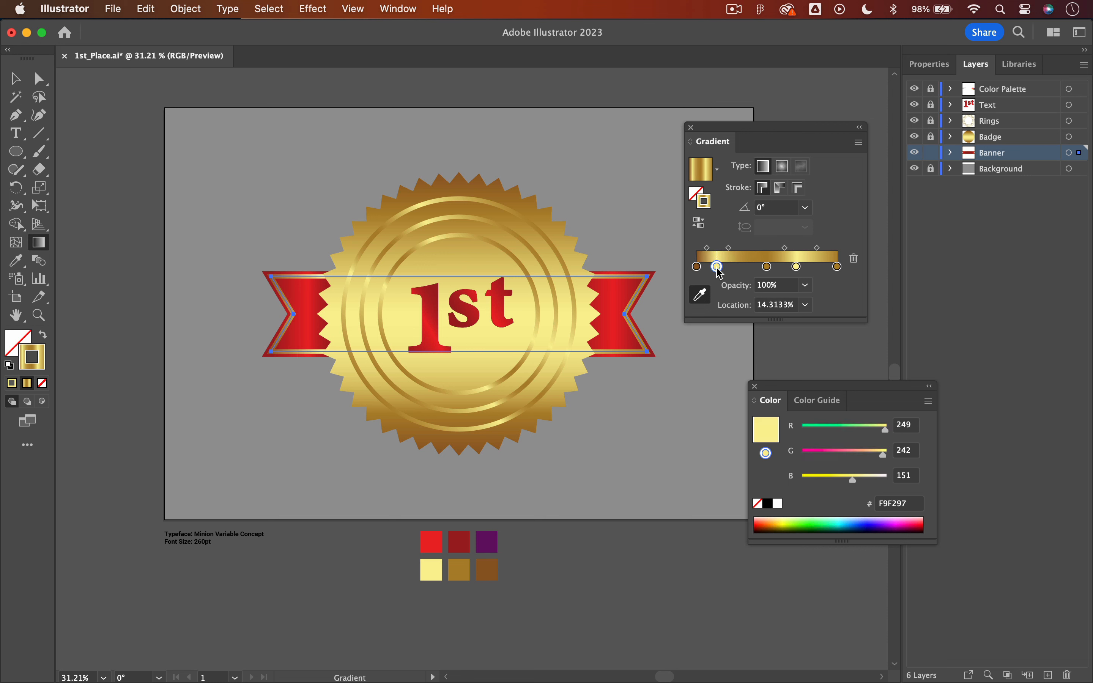
left_click(836, 266)
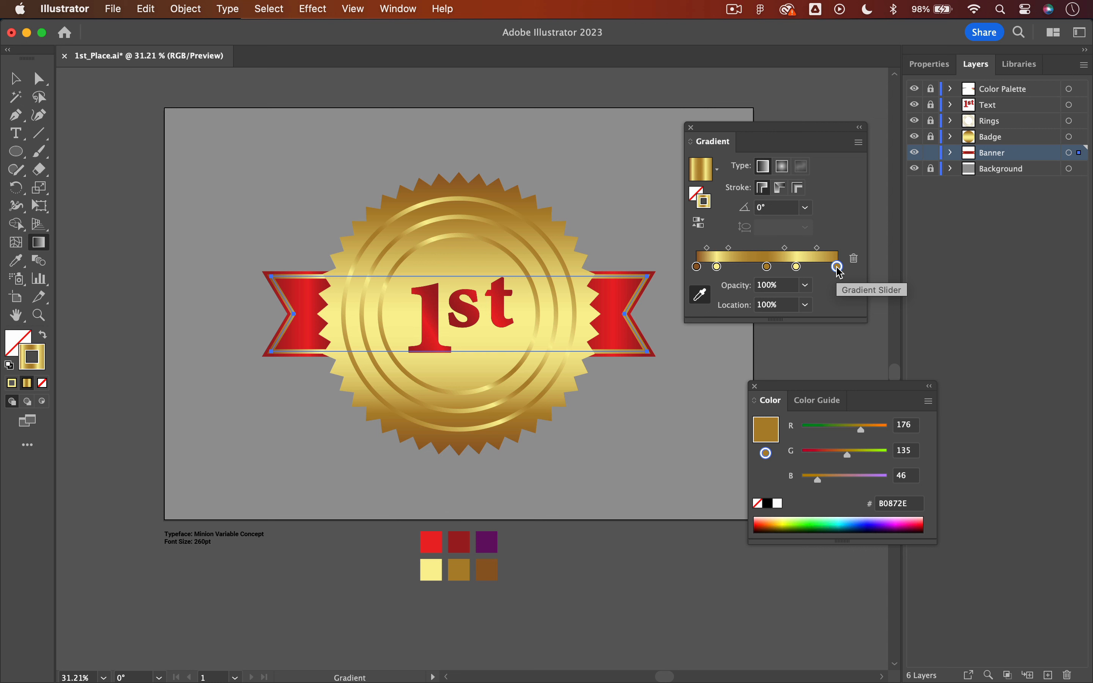
left_click(488, 569)
left_click_drag(796, 267, 814, 266)
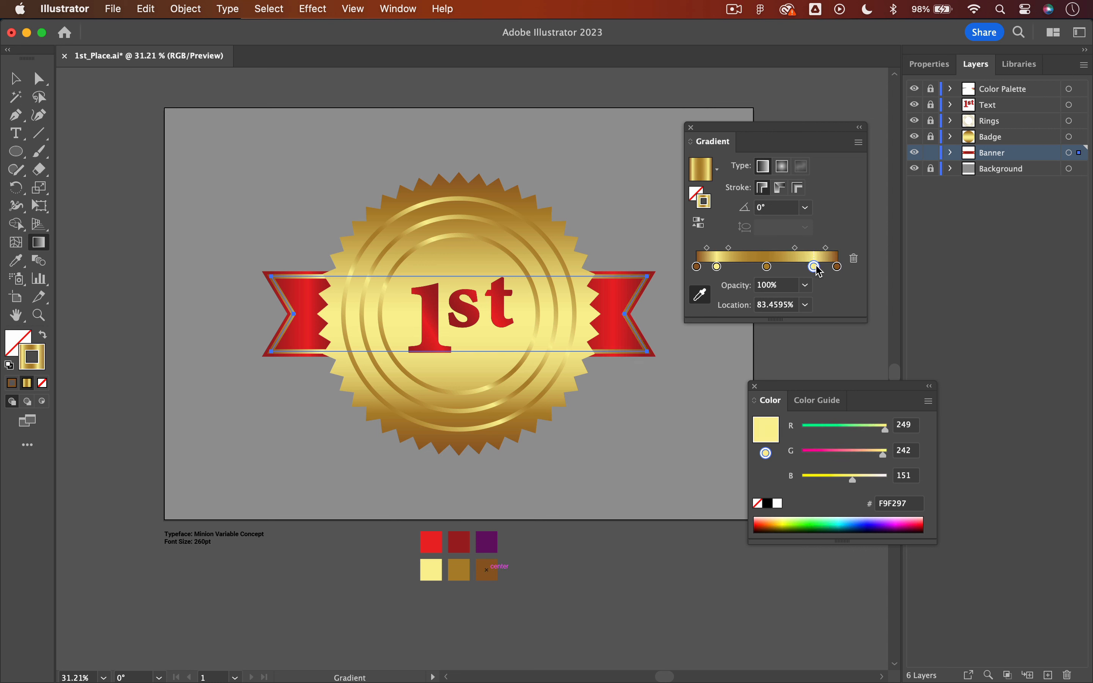
key("v")
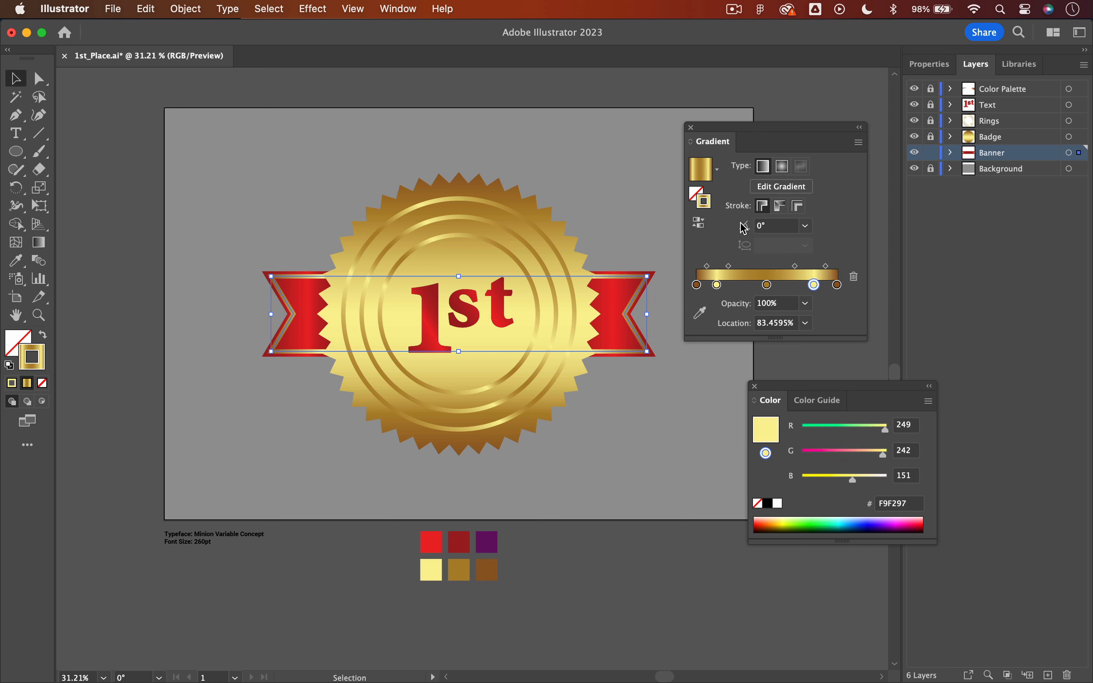
left_click(145, 95)
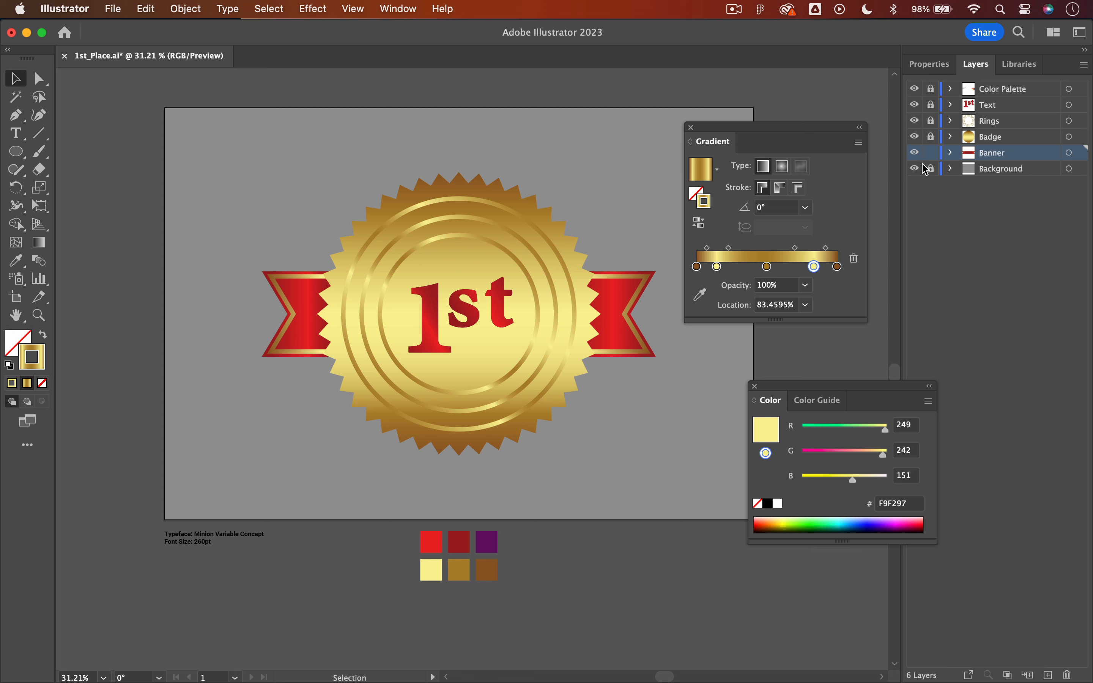
Lock the Banner layer, unlock the Background layer, and fill the grey background rectangle with a freeform gradient.
left_click(930, 152)
left_click(931, 168)
left_click(629, 135)
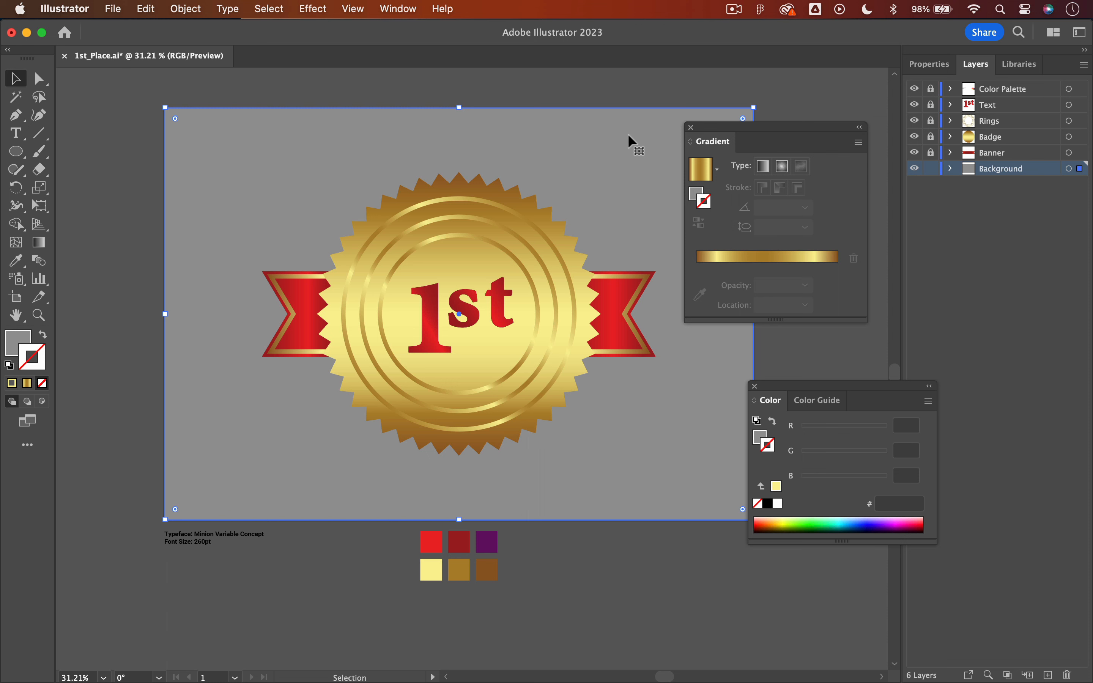
left_click(18, 338)
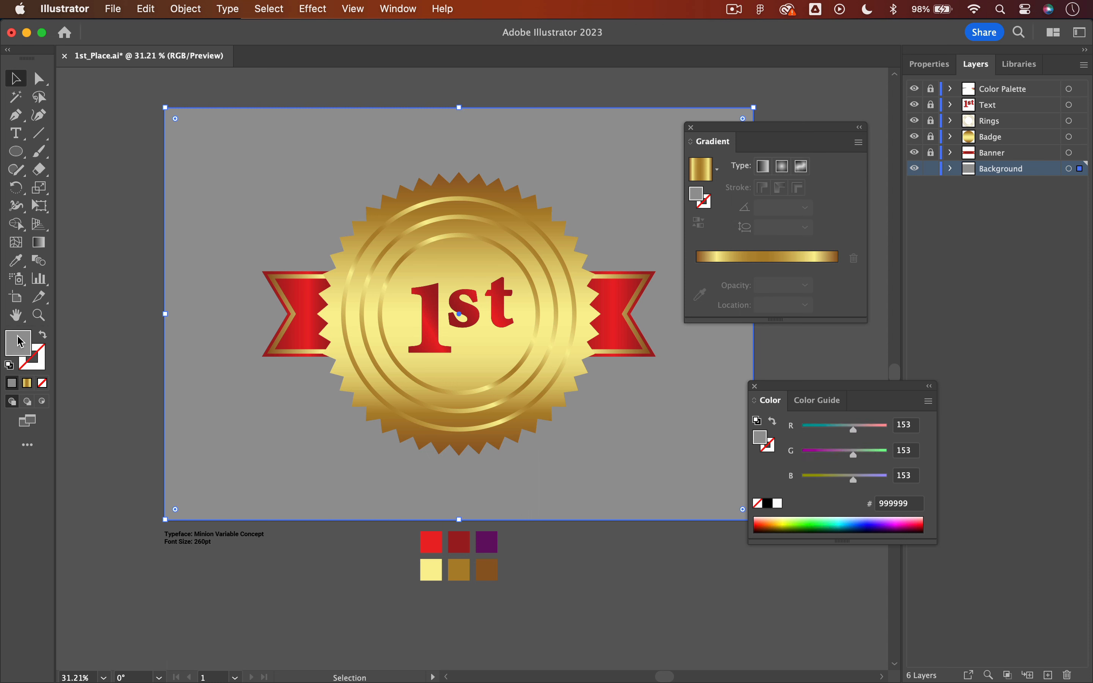
left_click(805, 171)
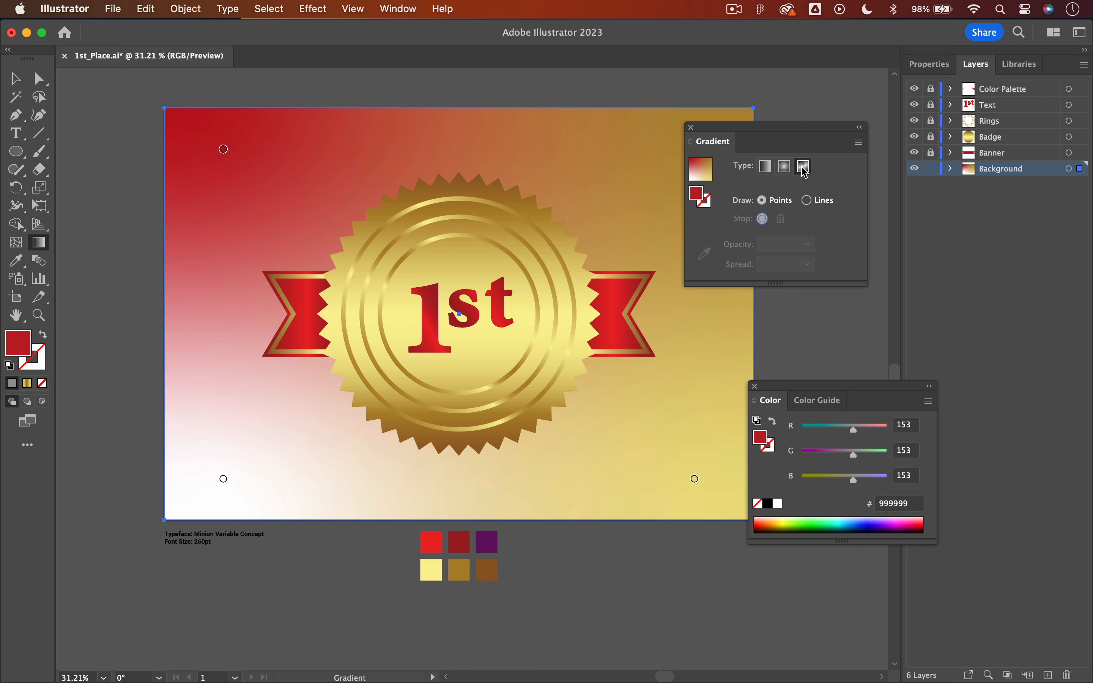
Recolour the background gradient's upper-right, upper-left and lower-right colour stops with the purple swatch.
left_click_drag(773, 134, 819, 134)
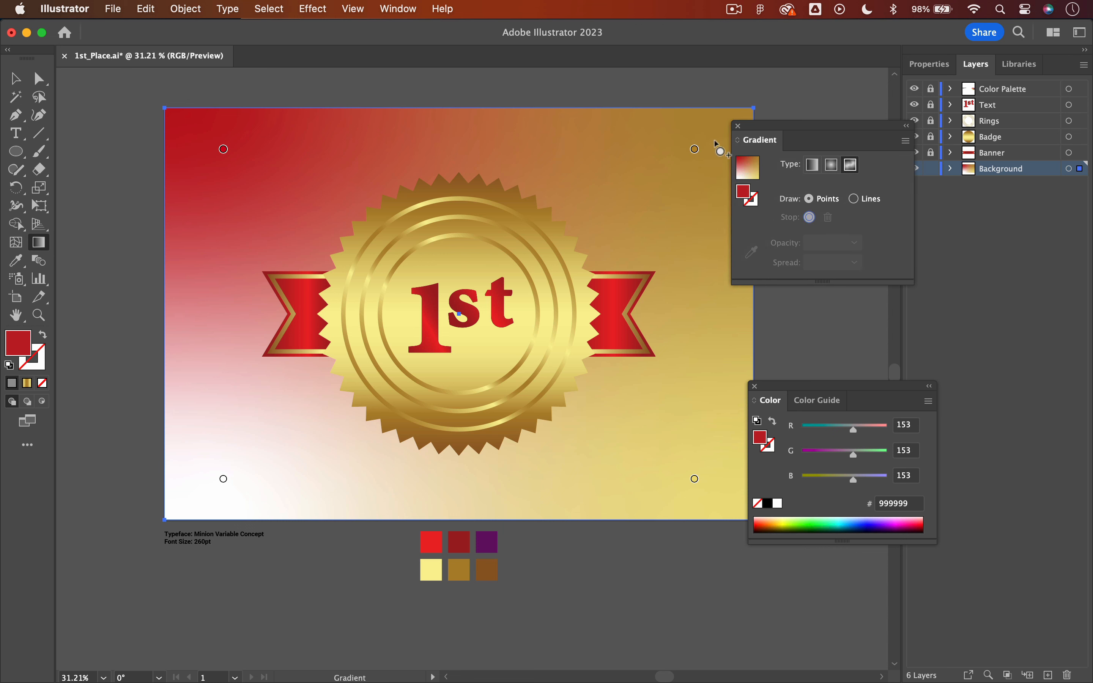
left_click(694, 149)
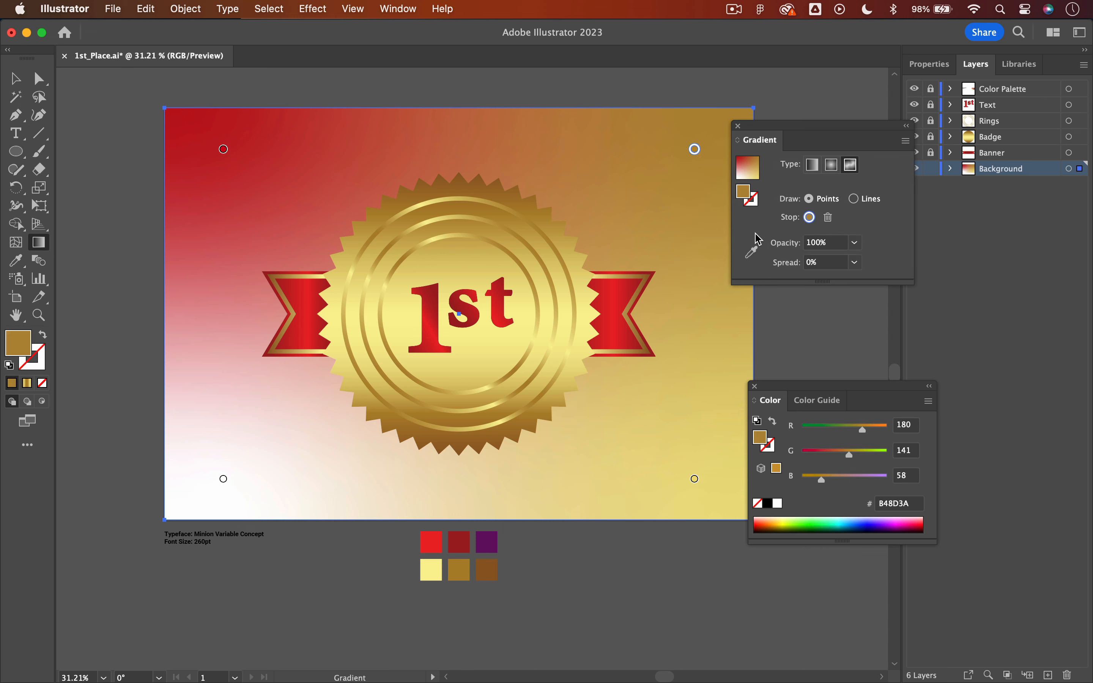
left_click(751, 251)
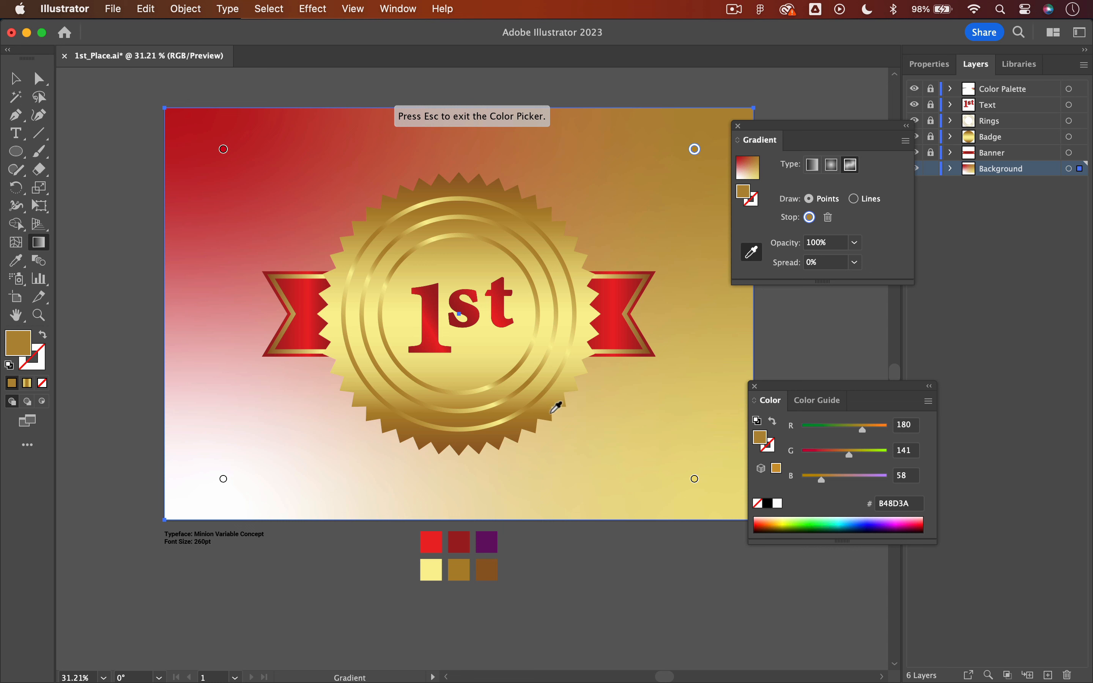
left_click(492, 540)
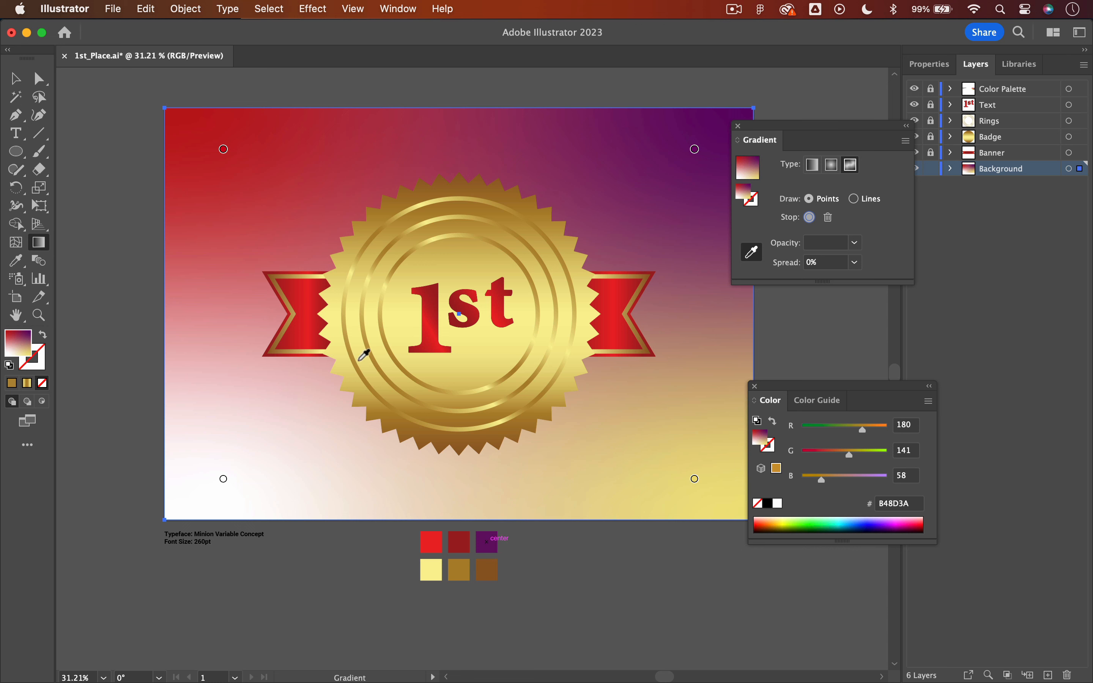
key("Escape")
left_click(224, 150)
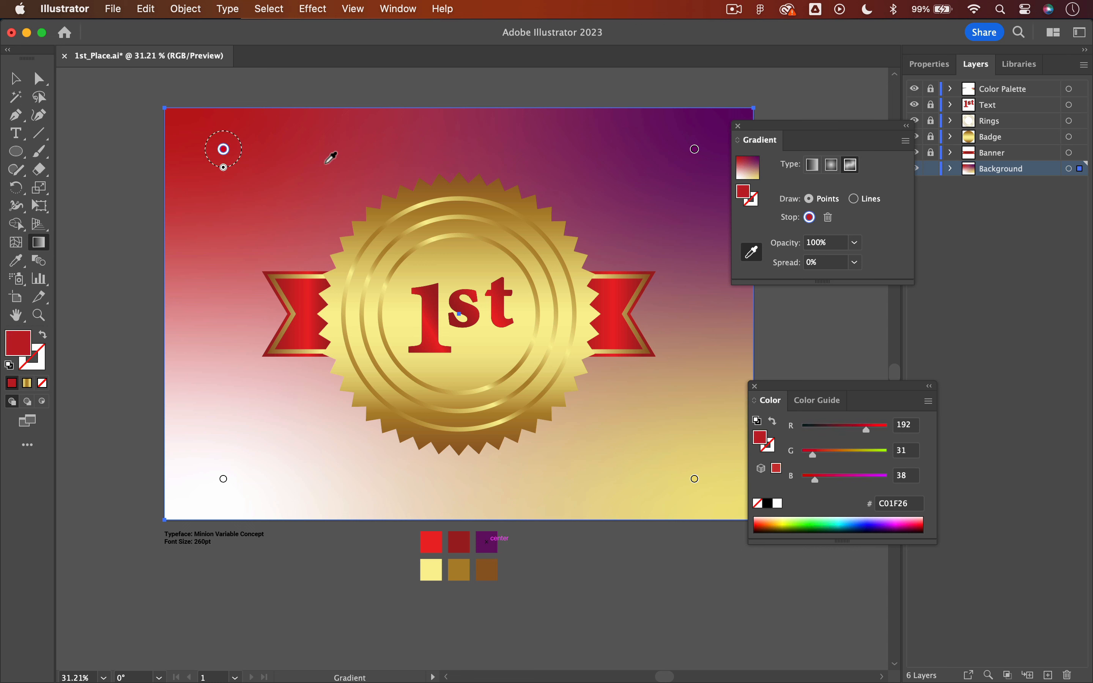
left_click(492, 541)
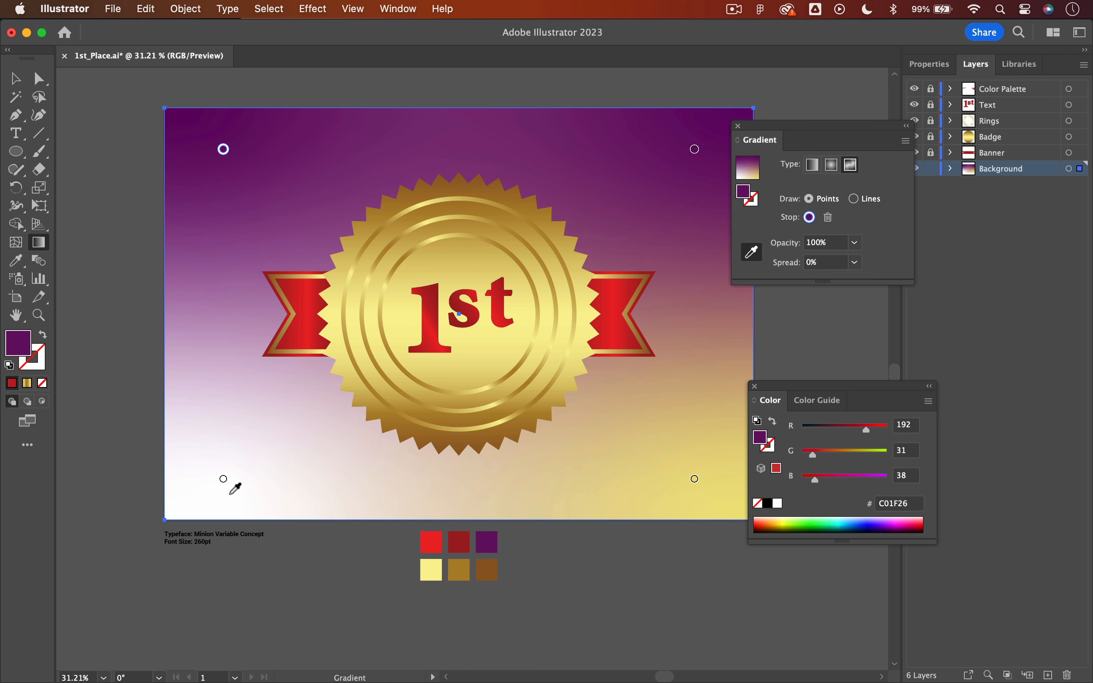
left_click(694, 479)
left_click(491, 542)
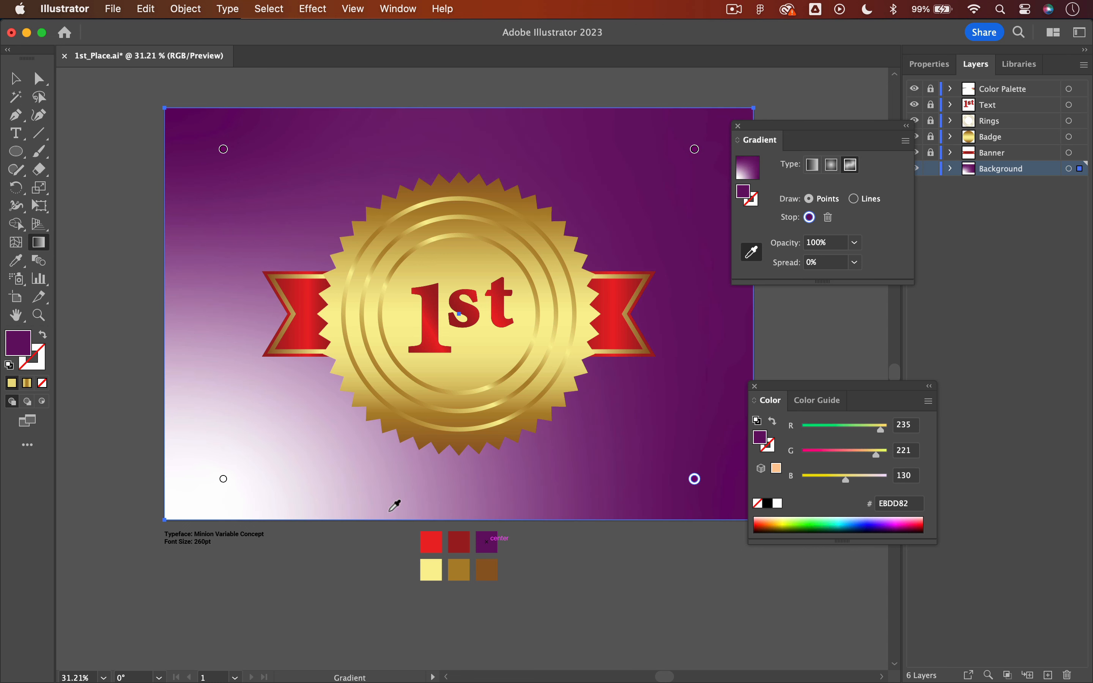
Recolour the background gradient's lower-left stop with the light yellow swatch and widen its spread to 59%.
left_click(223, 479)
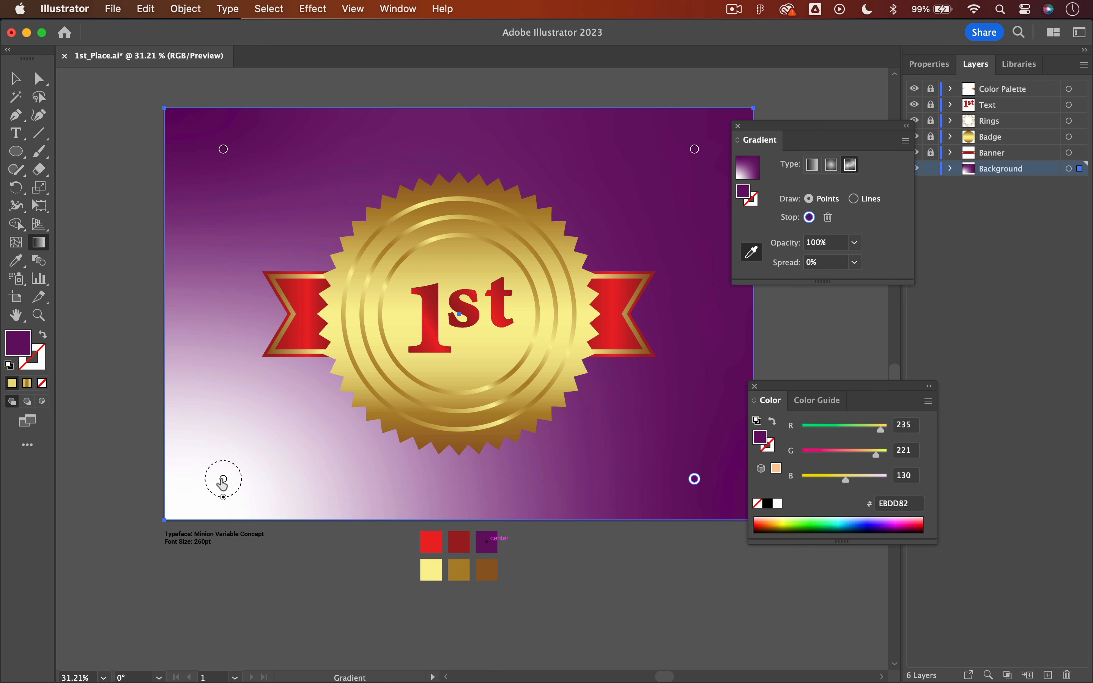
left_click(431, 569)
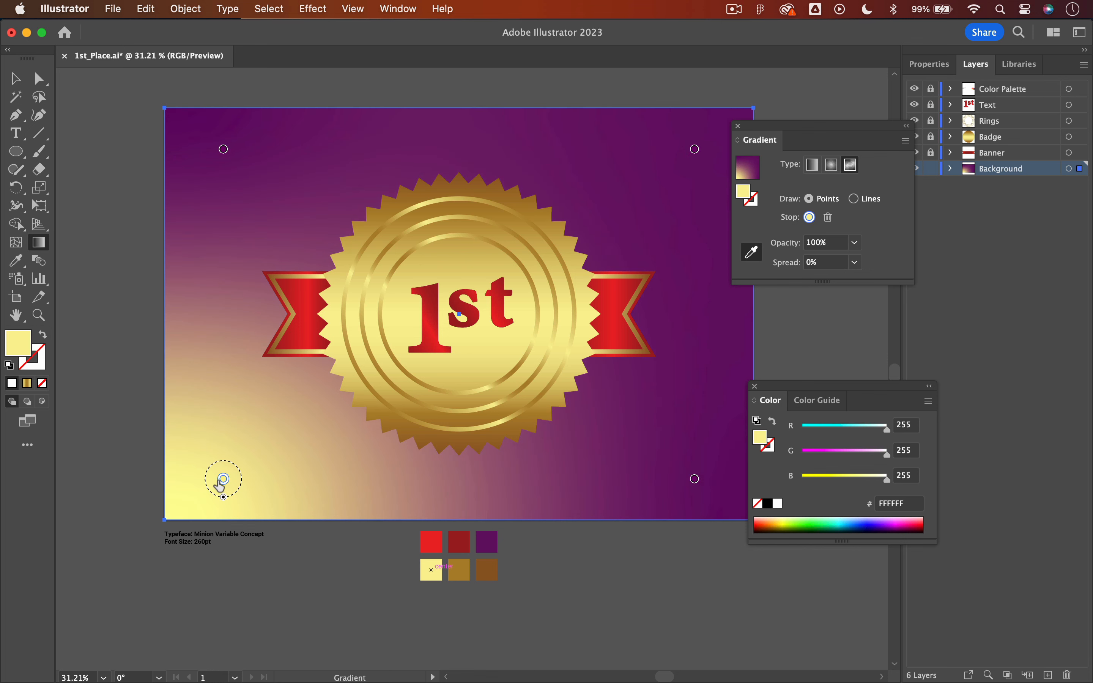
left_click_drag(223, 498, 235, 513)
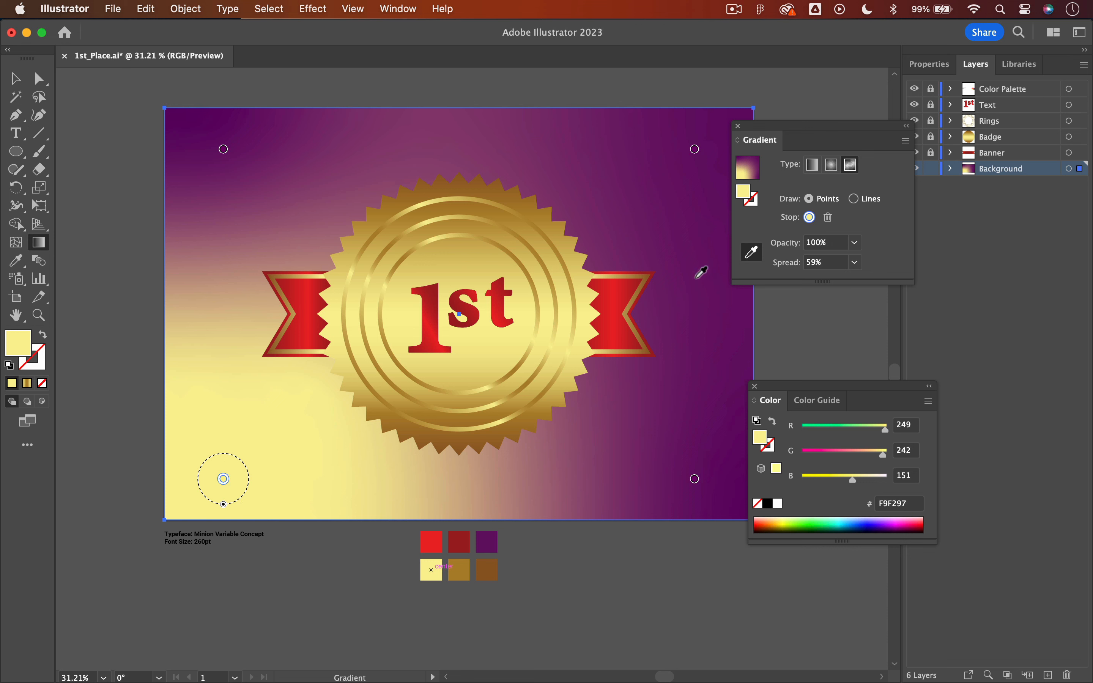
Add a purple-swatch stop above the background's lower-left yellow stop, and move the yellow stop to the centre of the badge.
left_click(751, 252)
left_click(219, 381)
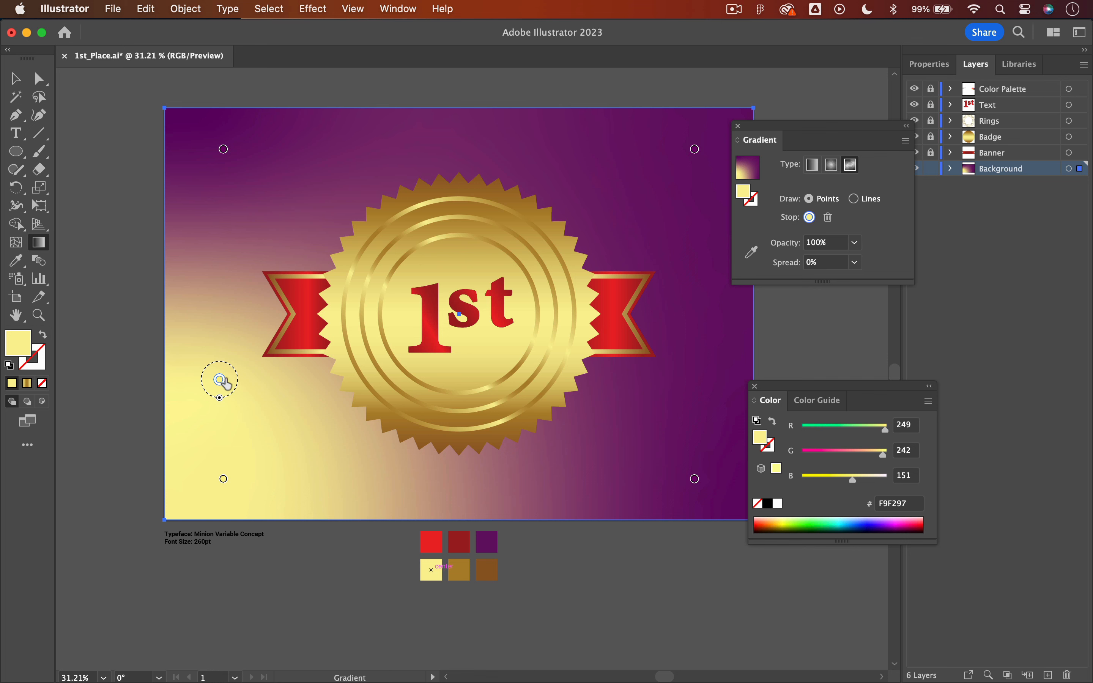
left_click(758, 254)
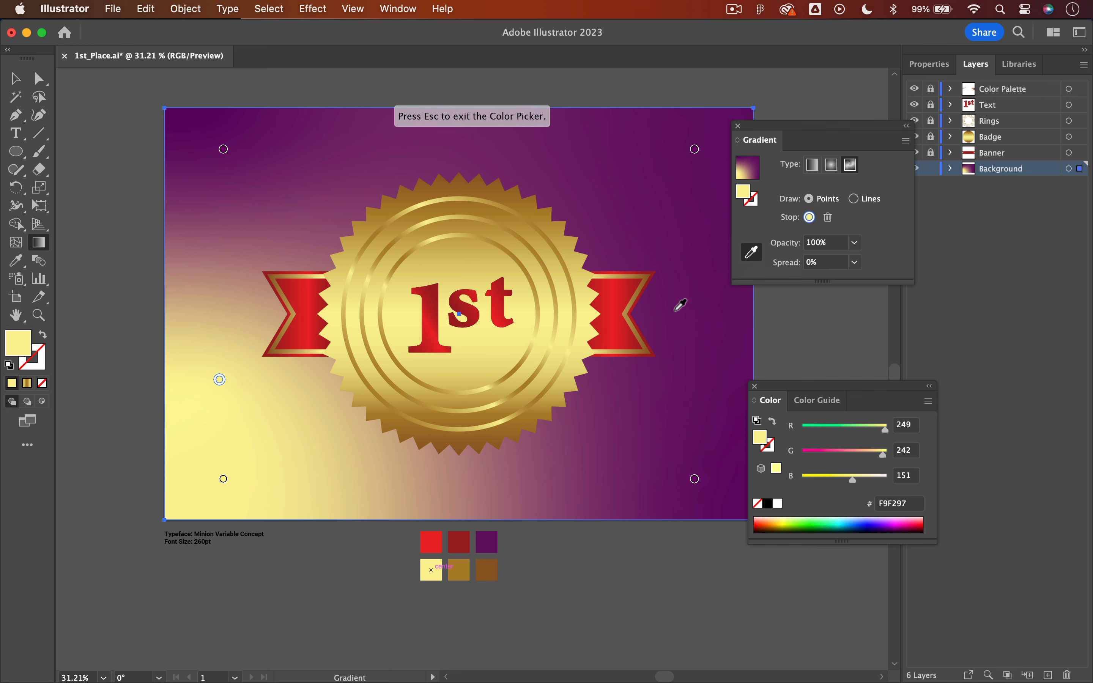
left_click(491, 541)
key("Escape")
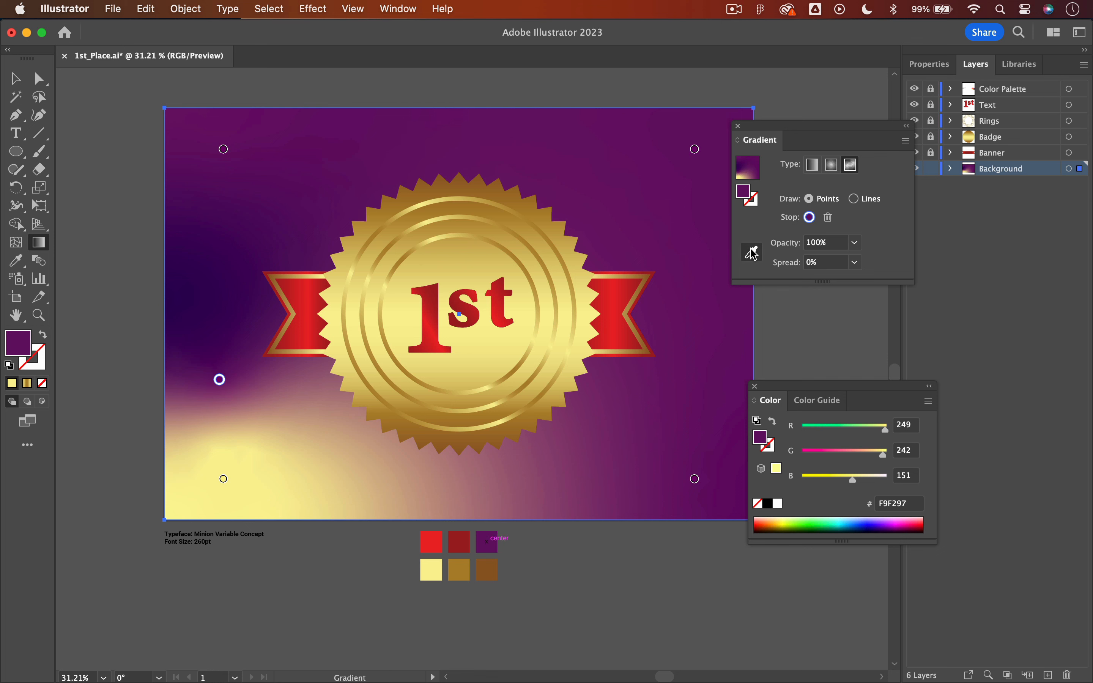
left_click_drag(224, 483, 464, 311)
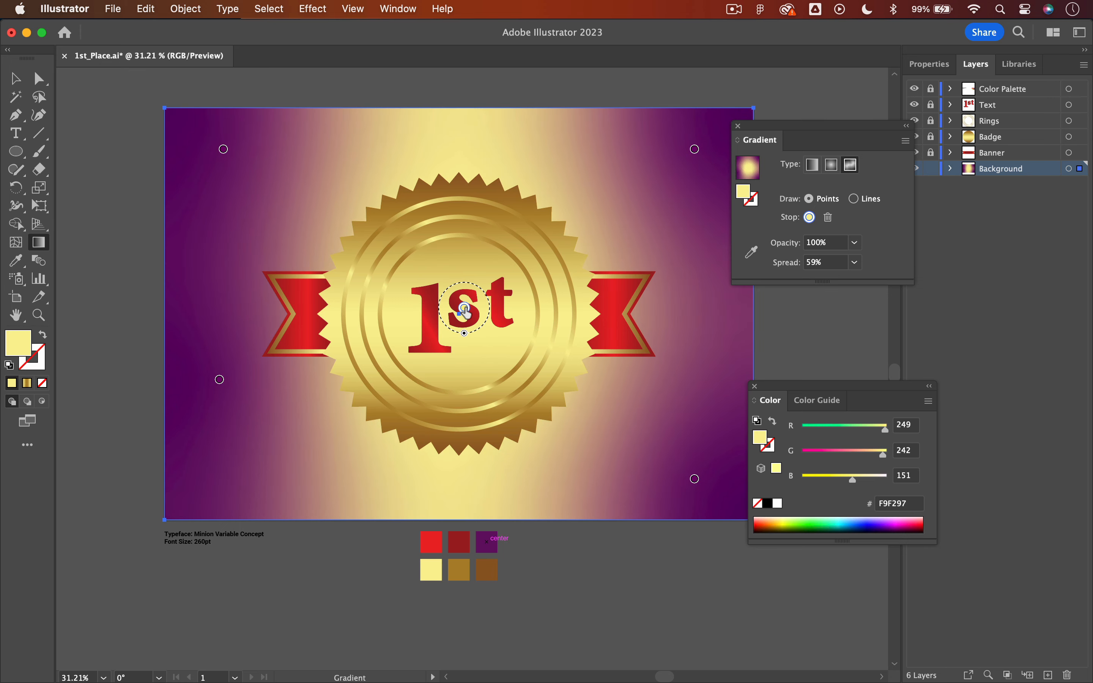